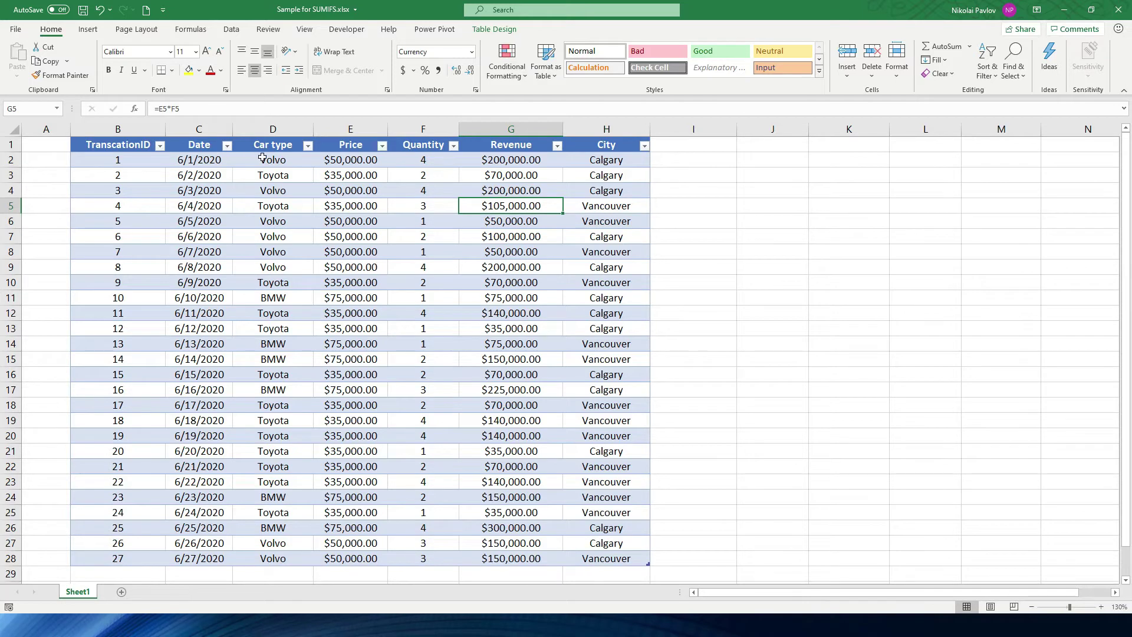
Step: Enter the heading SUMIF in cell J2 beside the sales table
{"action": "left_click_drag", "start_coordinate": [266, 159], "coordinate": [281, 199]}
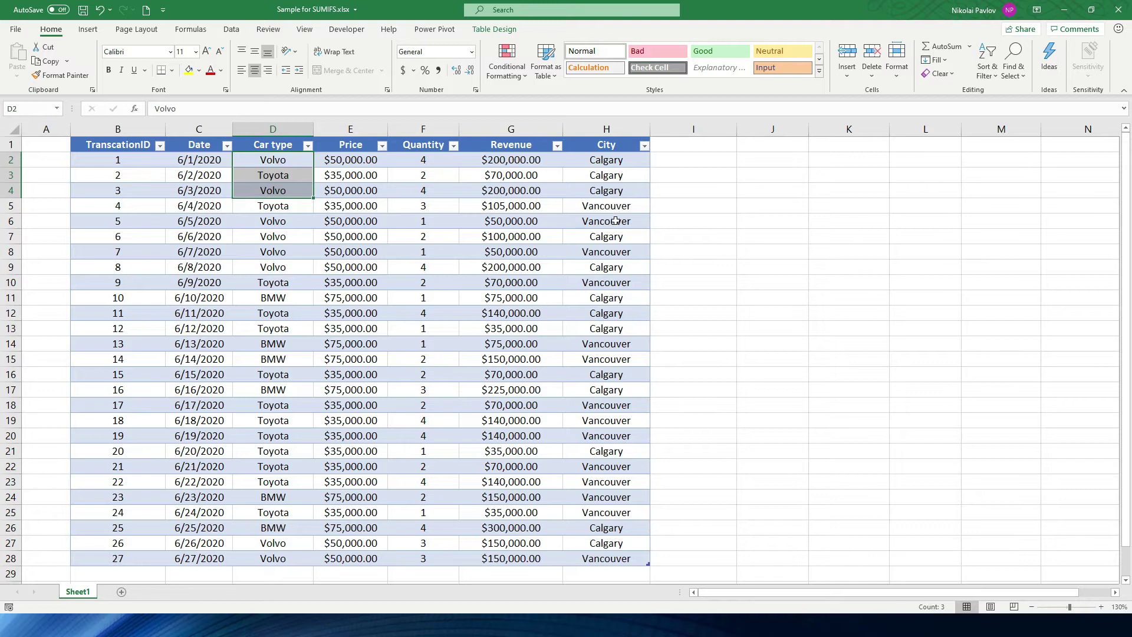
{"action": "left_click", "coordinate": [610, 176]}
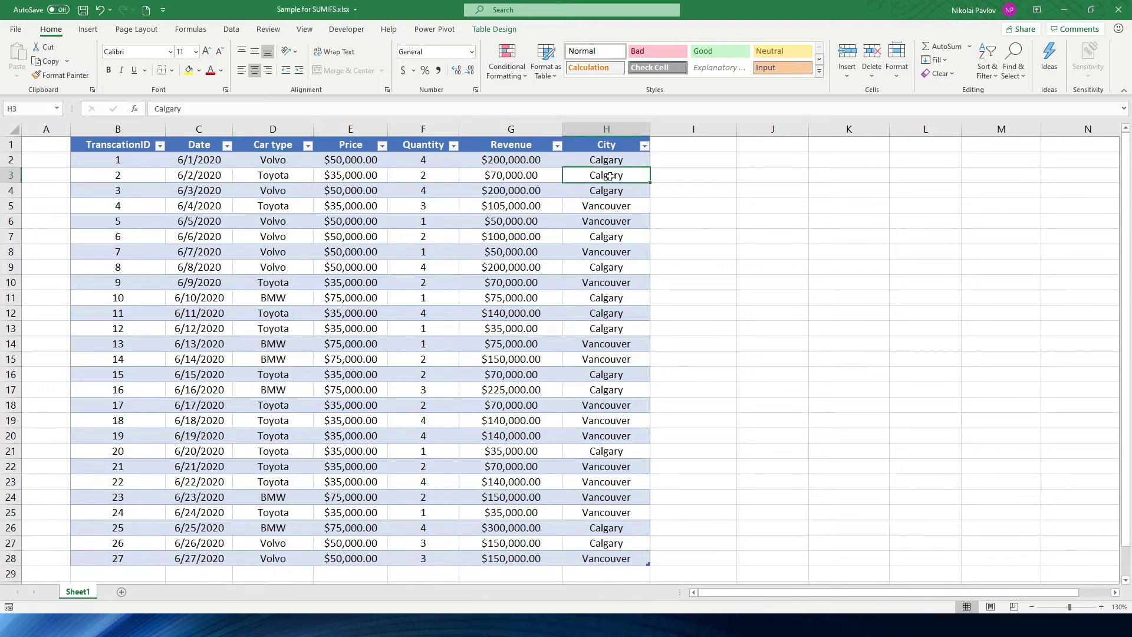
{"action": "key", "text": "Right"}
{"action": "key", "text": "Right"}
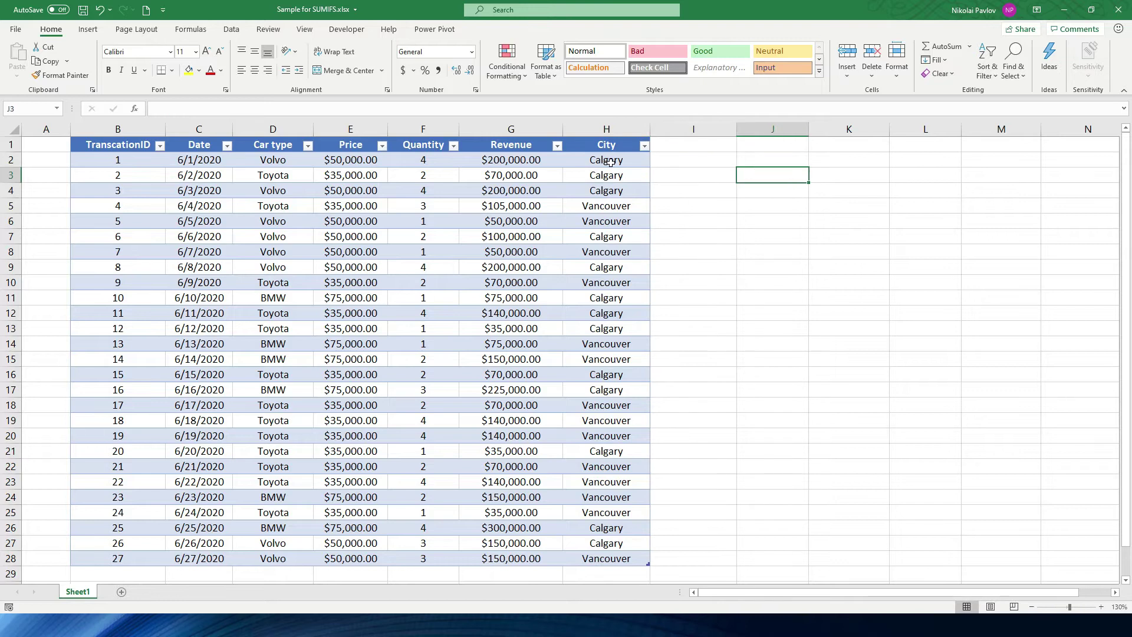
{"action": "key", "text": "Up"}
{"action": "type", "text": "SUMIF"}
{"action": "key", "text": "Return"}
Step: In cell J3, enter =SUMIF(Table1[City], "Vancouver", Table1[Revenue]) to total the Vancouver revenue
{"action": "type", "text": "=su"}
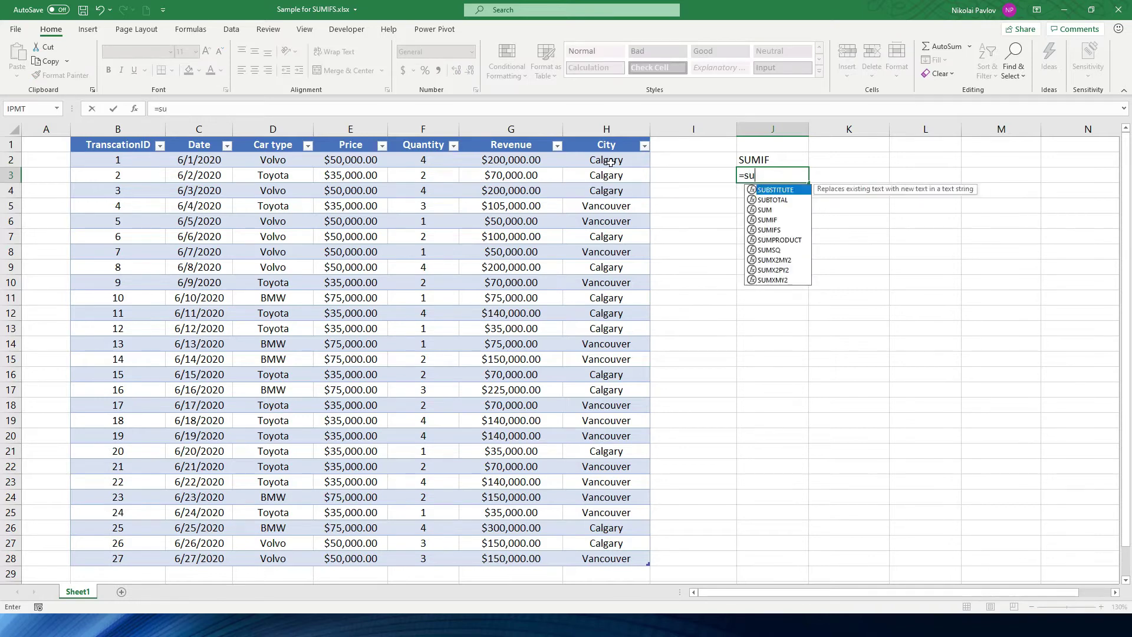
{"action": "type", "text": "mif"}
{"action": "key", "text": "Tab"}
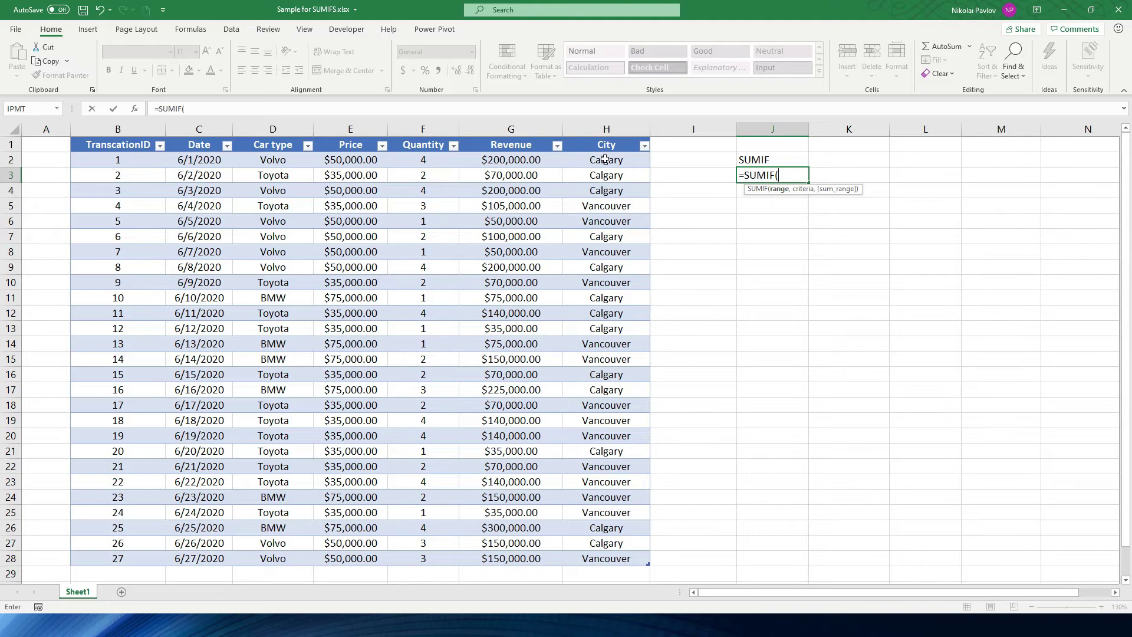
{"action": "left_click_drag", "start_coordinate": [605, 159], "coordinate": [603, 560]}
{"action": "type", "text": ", "}
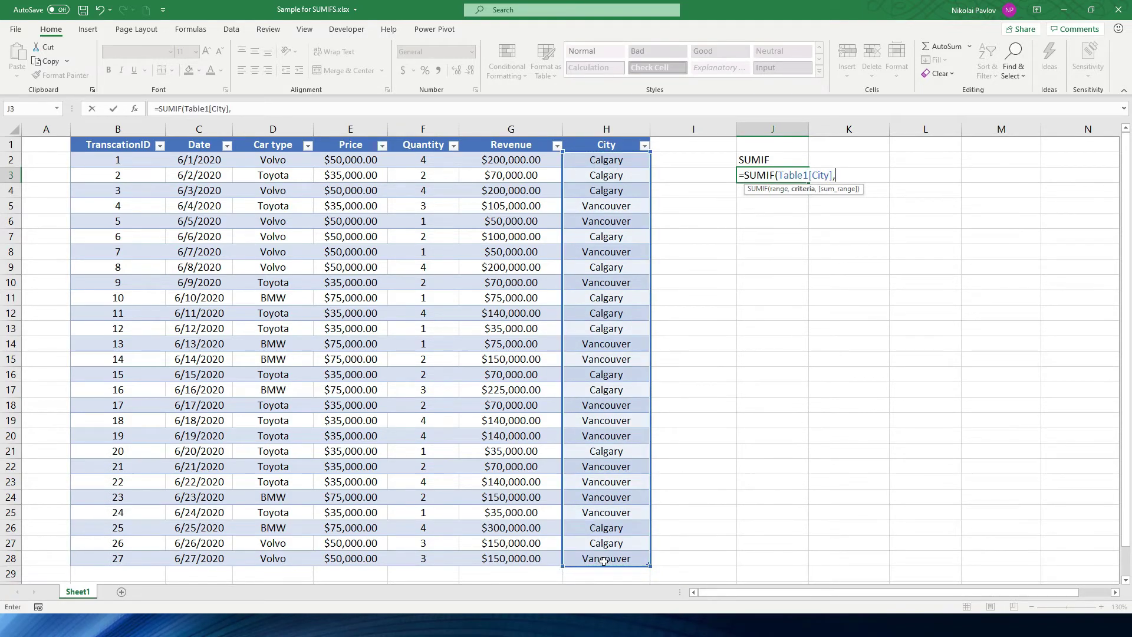
{"action": "type", "text": "\"Vancouver\","}
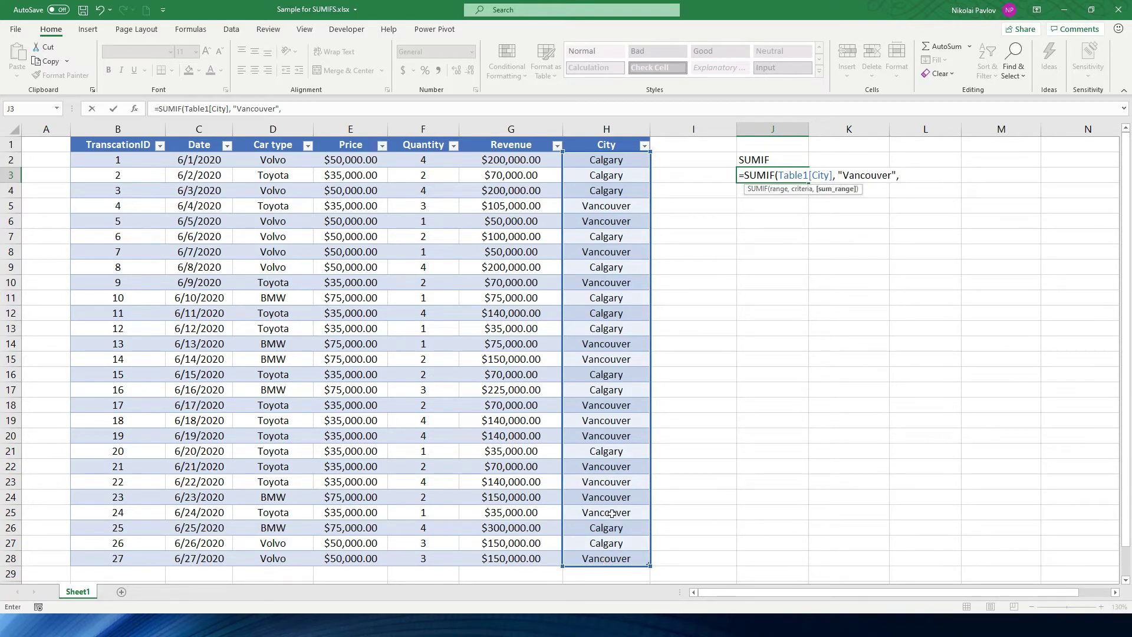
{"action": "left_click_drag", "start_coordinate": [505, 163], "coordinate": [500, 557]}
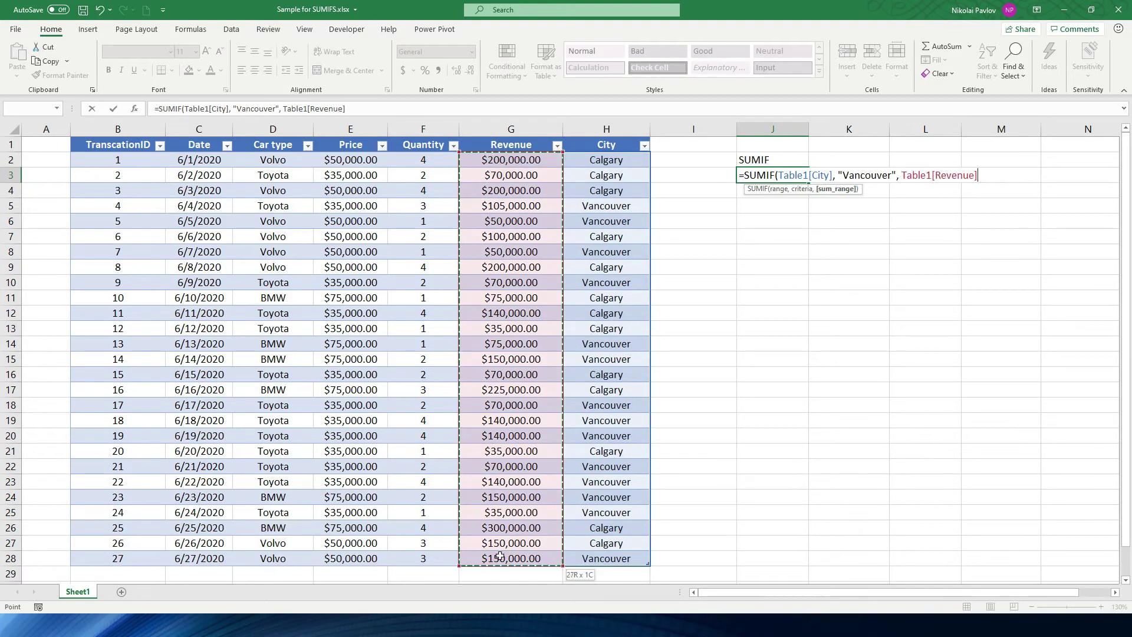
{"action": "key", "text": "Return"}
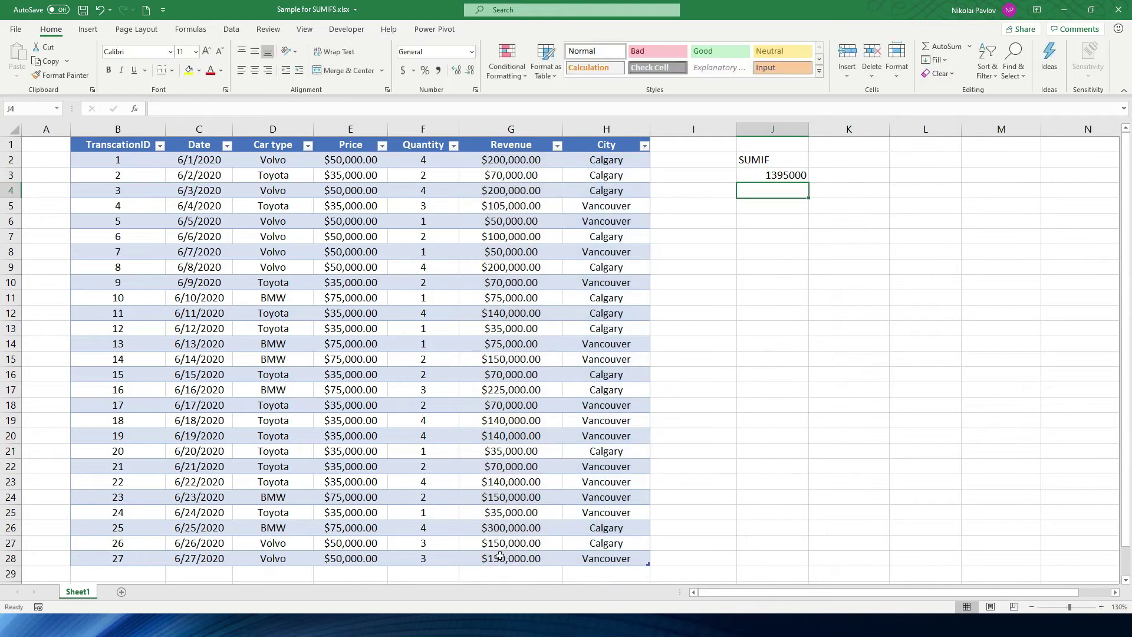
Step: Format the SUMIF result in J3 as Currency and widen column J slightly
{"action": "left_click", "coordinate": [766, 174]}
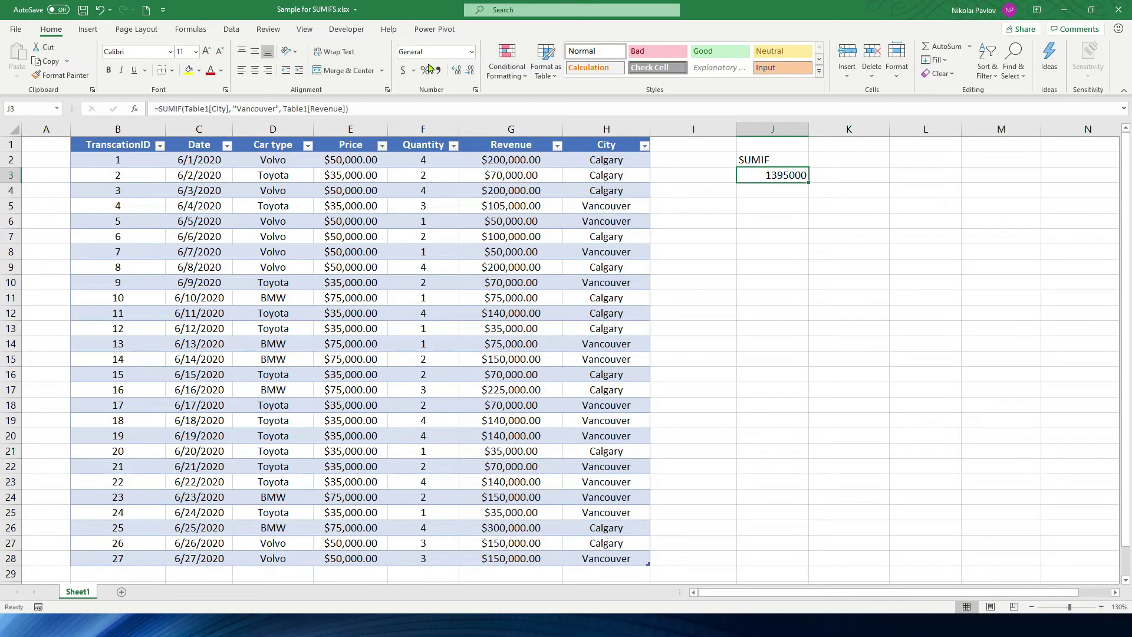
{"action": "left_click", "coordinate": [471, 52]}
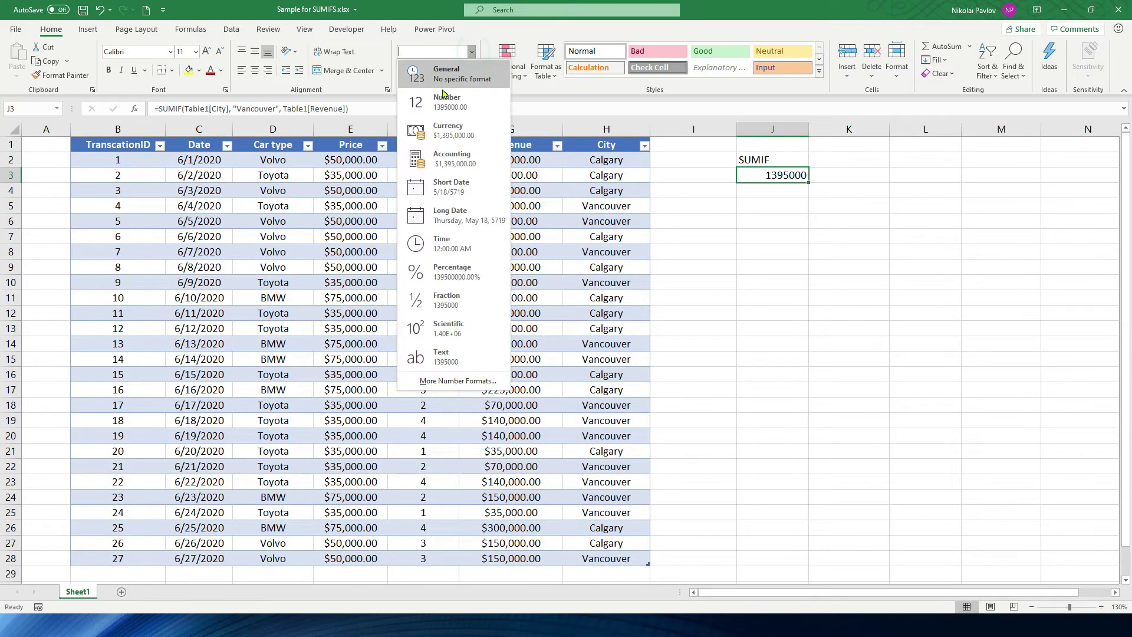
{"action": "left_click", "coordinate": [459, 123]}
{"action": "left_click_drag", "start_coordinate": [808, 126], "coordinate": [824, 125]}
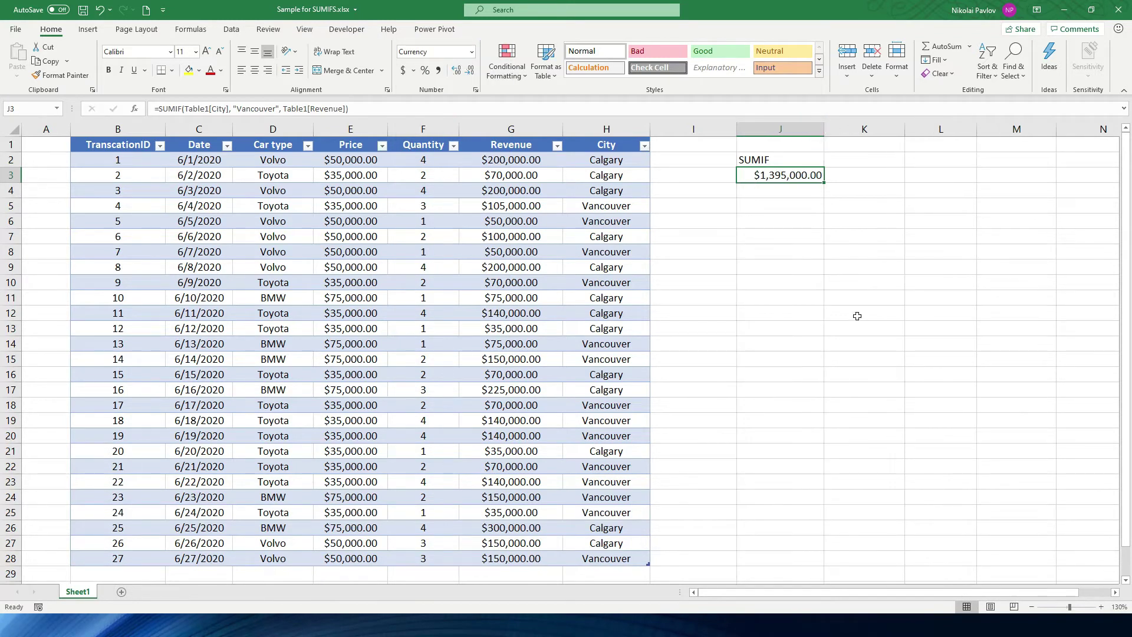
{"action": "left_click", "coordinate": [796, 216]}
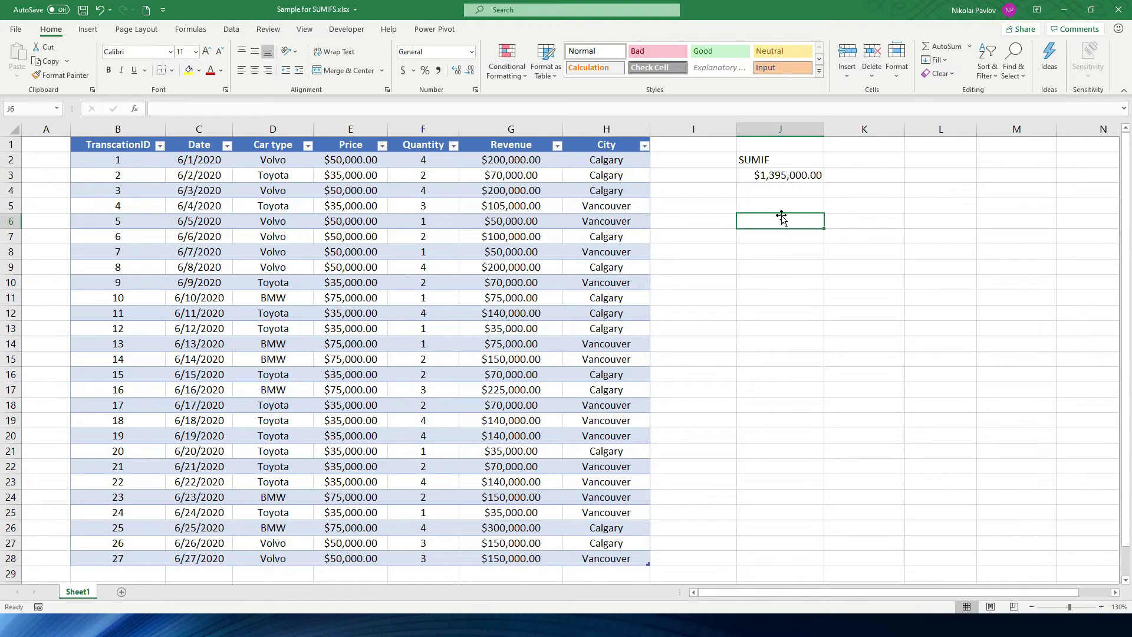
{"action": "key", "text": "Up"}
{"action": "key", "text": "Up"}
{"action": "key", "text": "Up"}
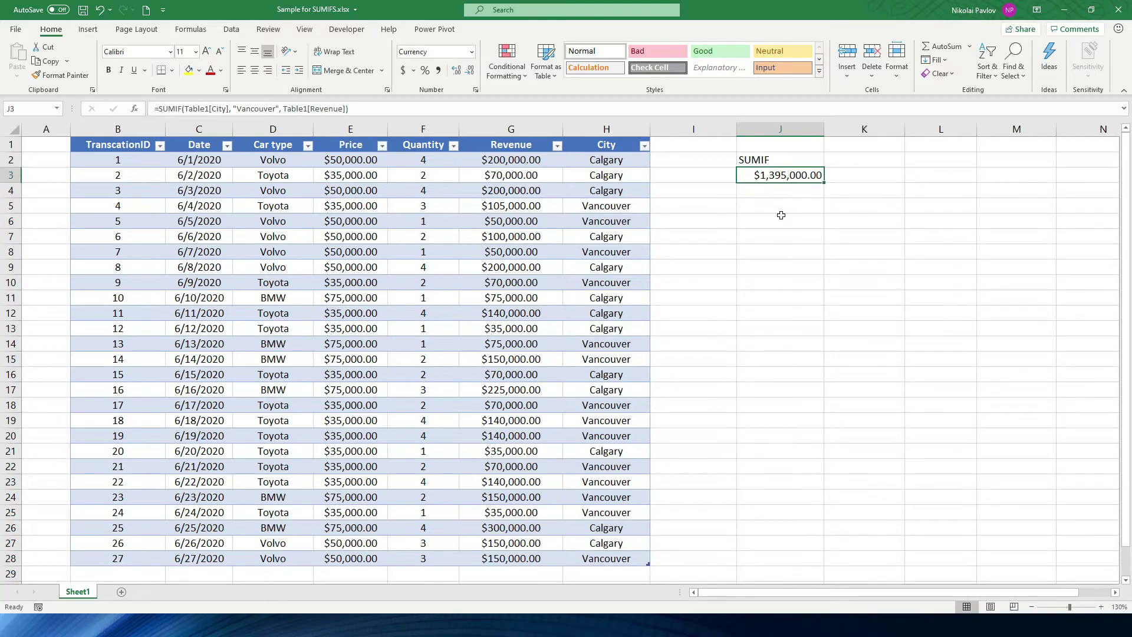
Step: Filter the City column to Vancouver only and check the sum of the filtered Revenue cells against the SUMIF result
{"action": "left_click_drag", "start_coordinate": [519, 161], "coordinate": [483, 554]}
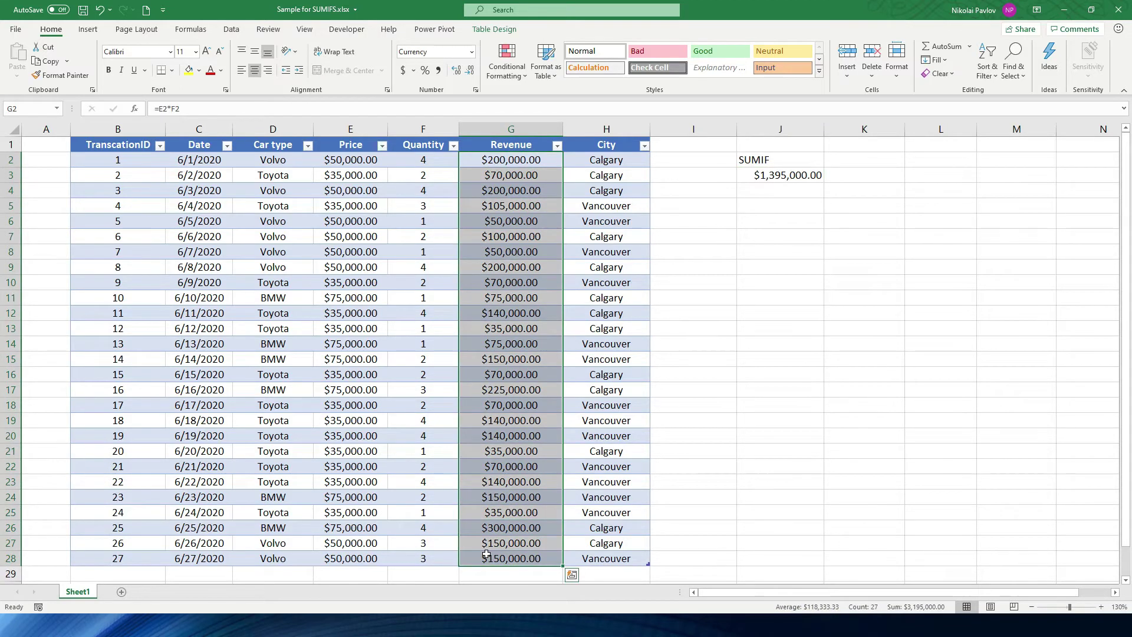
{"action": "left_click", "coordinate": [644, 145]}
{"action": "left_click", "coordinate": [527, 285]}
{"action": "left_click", "coordinate": [527, 307]}
{"action": "left_click", "coordinate": [573, 393]}
{"action": "left_click_drag", "start_coordinate": [519, 160], "coordinate": [521, 355]}
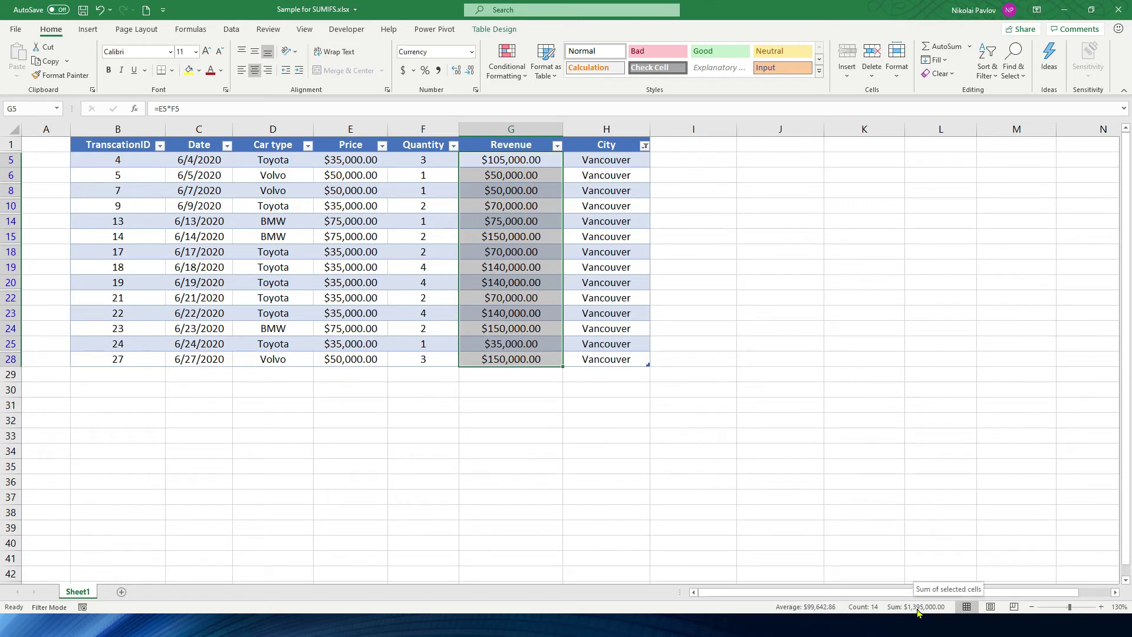
Step: Reset the City column filter to include all cities
{"action": "left_click", "coordinate": [644, 145]}
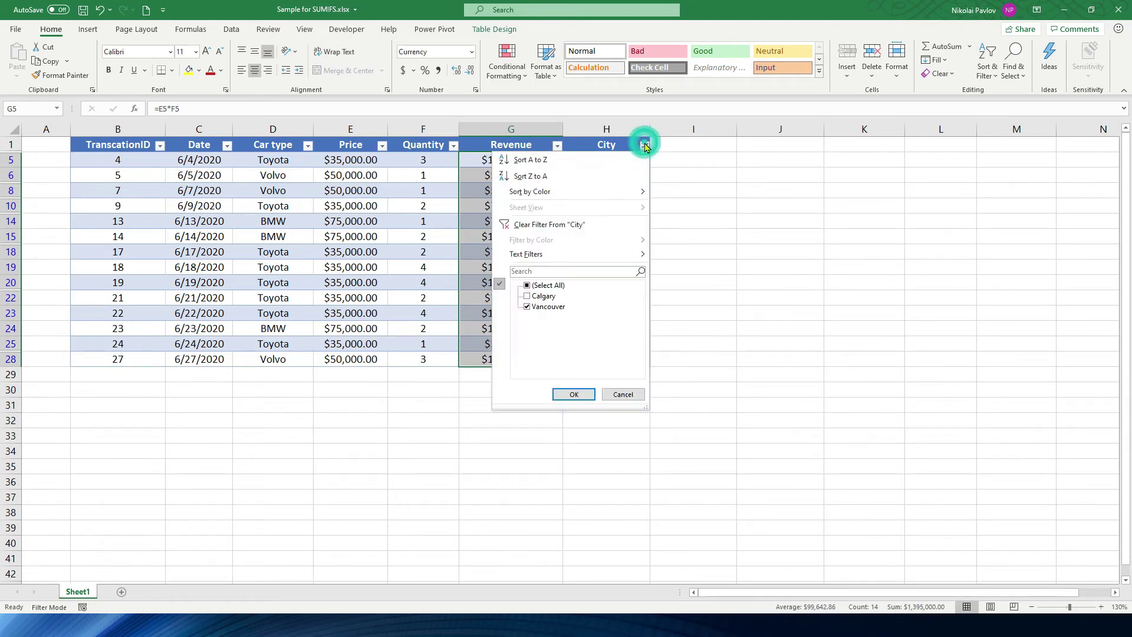
{"action": "left_click", "coordinate": [560, 285]}
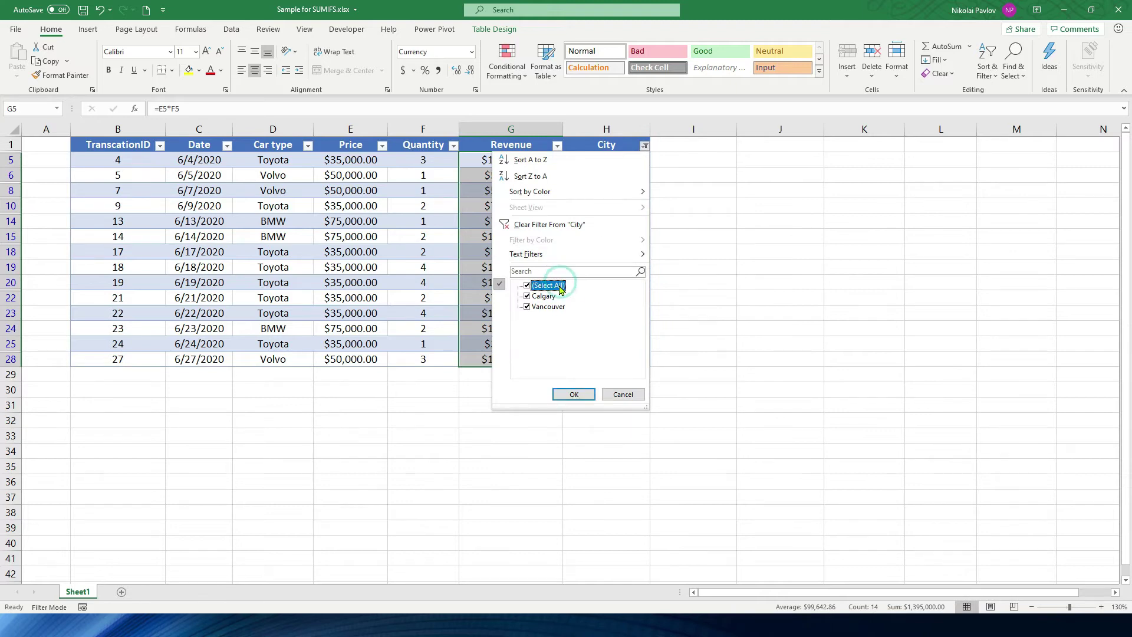
{"action": "left_click", "coordinate": [574, 394]}
{"action": "left_click", "coordinate": [786, 177]}
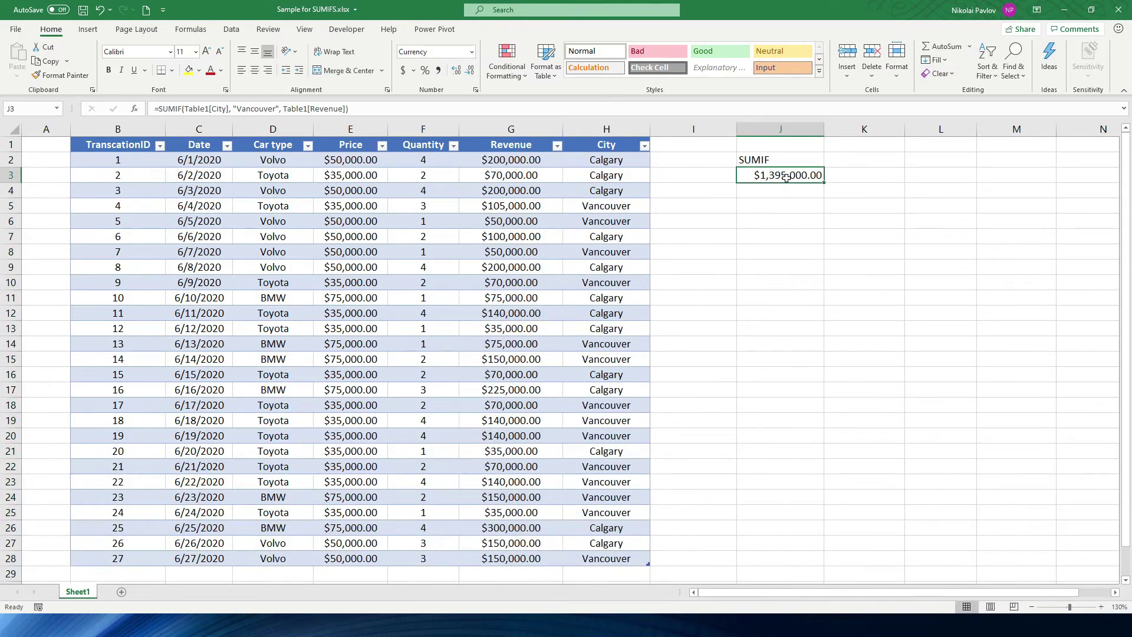
{"action": "left_click_drag", "start_coordinate": [511, 157], "coordinate": [491, 559]}
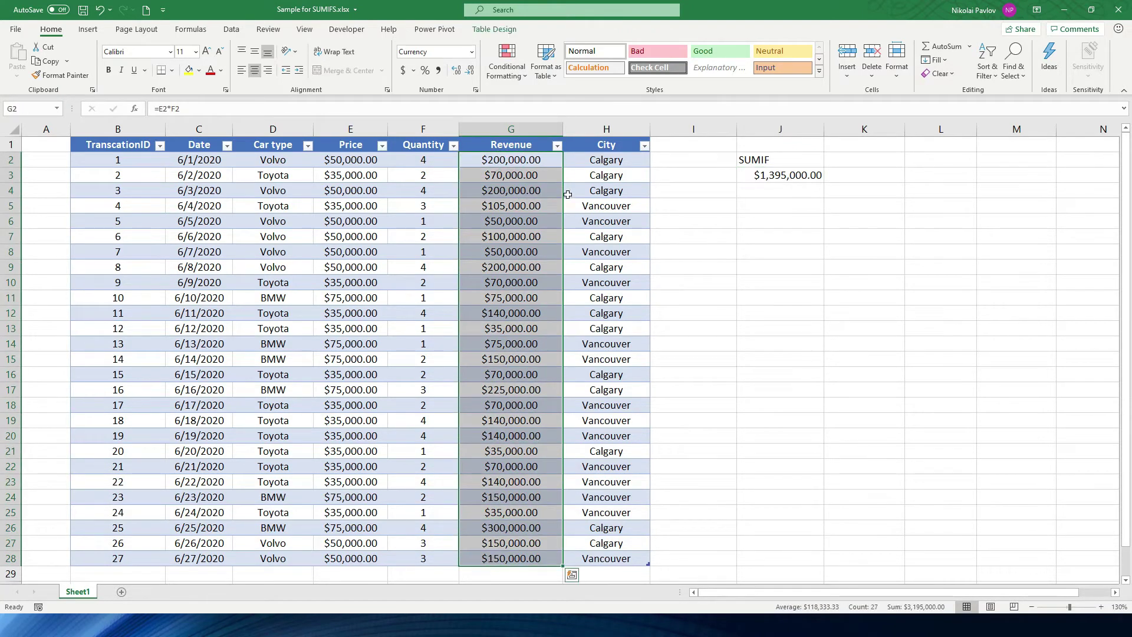
{"action": "left_click_drag", "start_coordinate": [611, 159], "coordinate": [621, 558]}
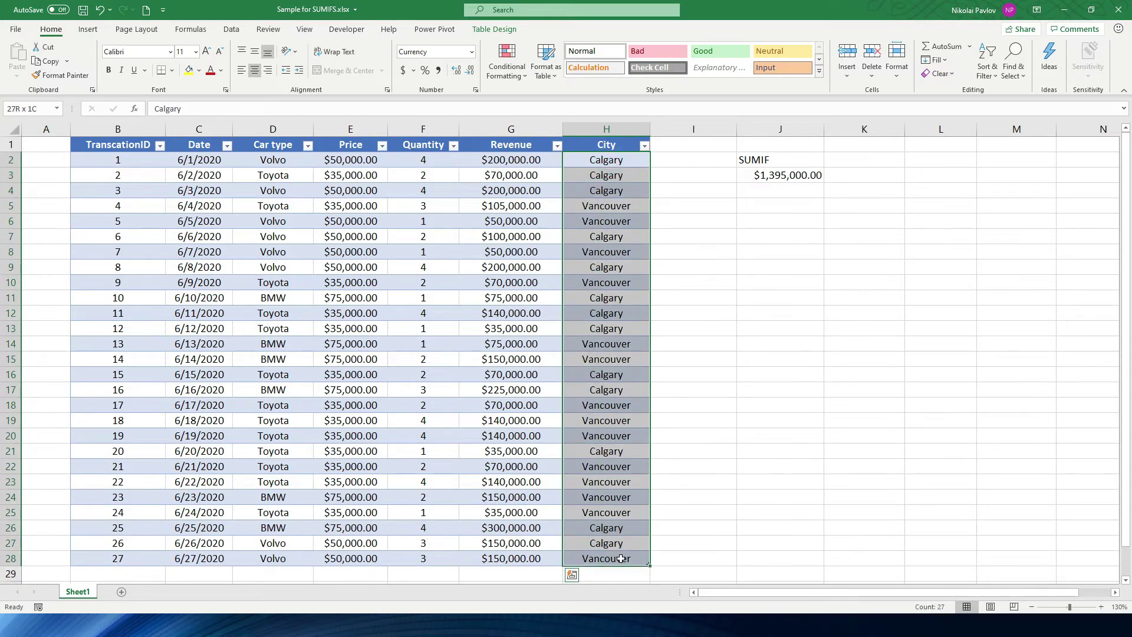
{"action": "left_click", "coordinate": [781, 316]}
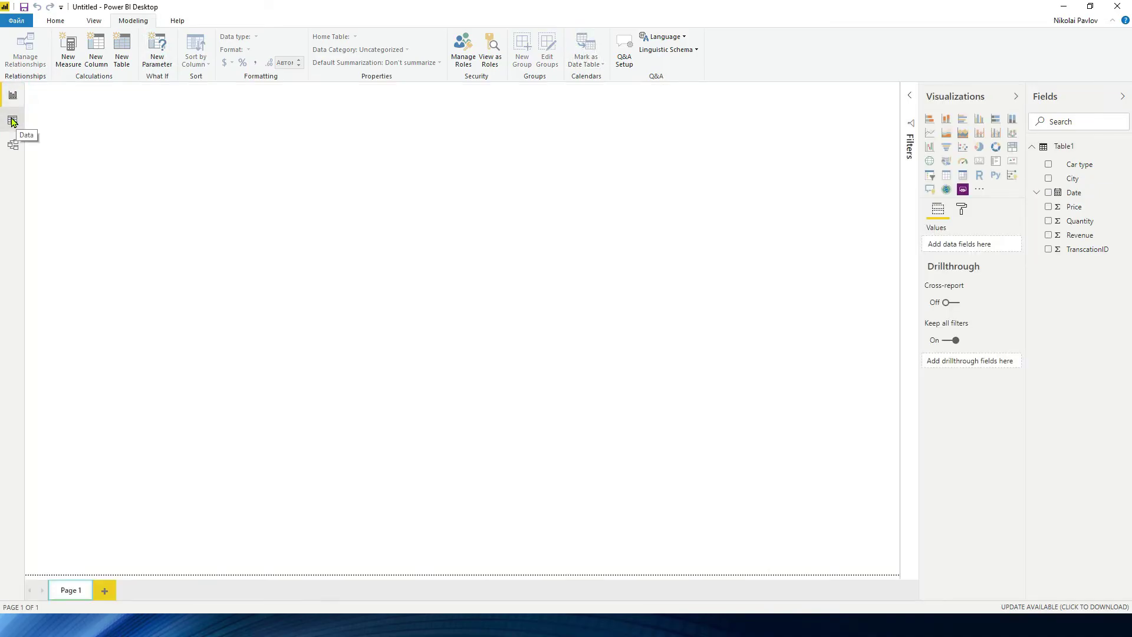
Step: In Power BI Desktop, create a new measure named Revenue in Vancouver and begin its formula with the CALCULATE function
{"action": "left_click", "coordinate": [13, 121]}
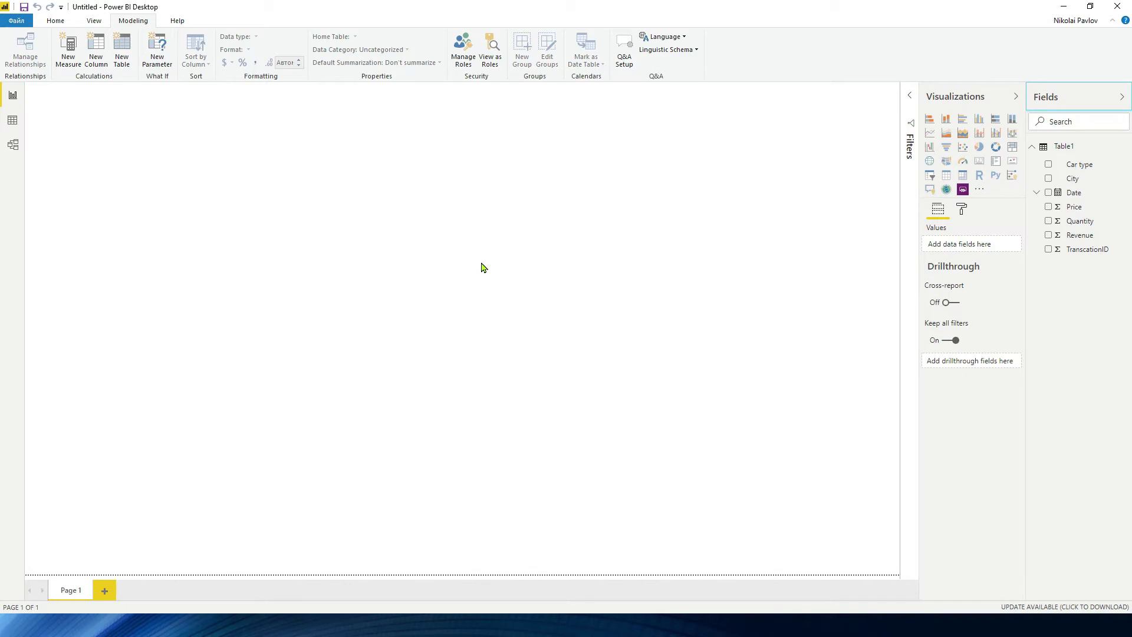
{"action": "left_click", "coordinate": [67, 50]}
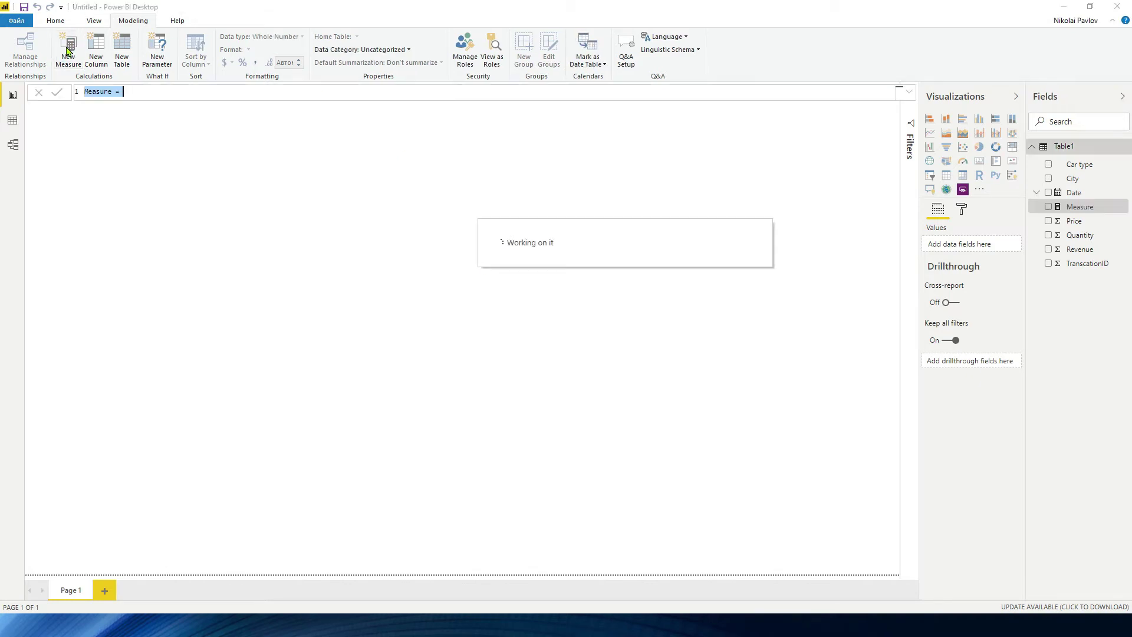
{"action": "type", "text": "R"}
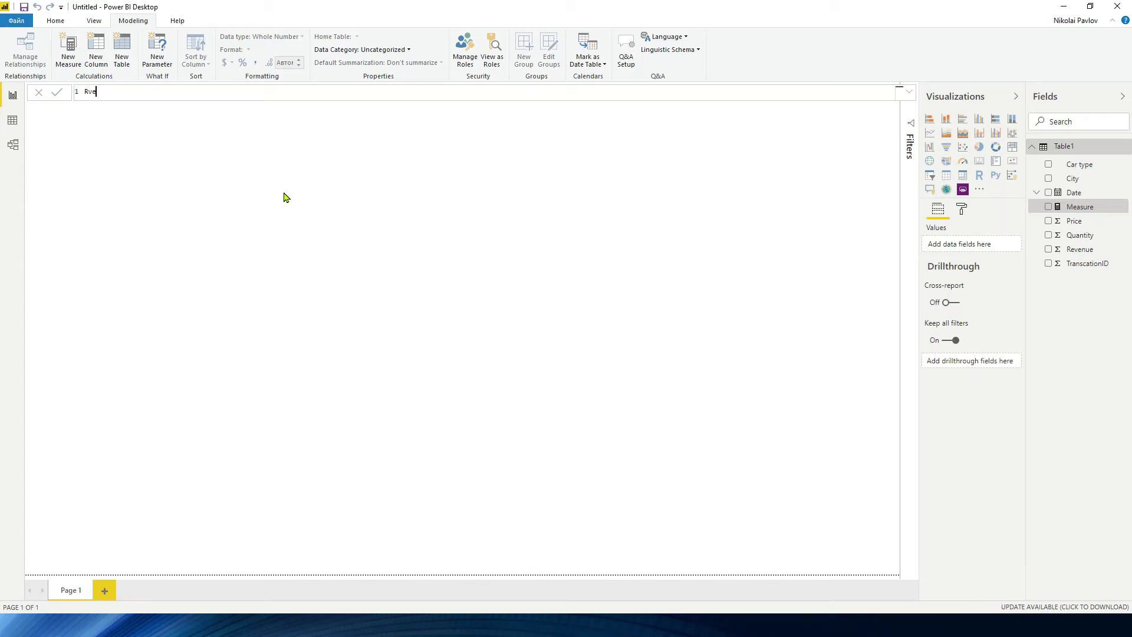
{"action": "type", "text": "evenue in Vancou"}
{"action": "key", "text": "BackSpace"}
{"action": "key", "text": "BackSpace"}
{"action": "type", "text": "ouver =calc"}
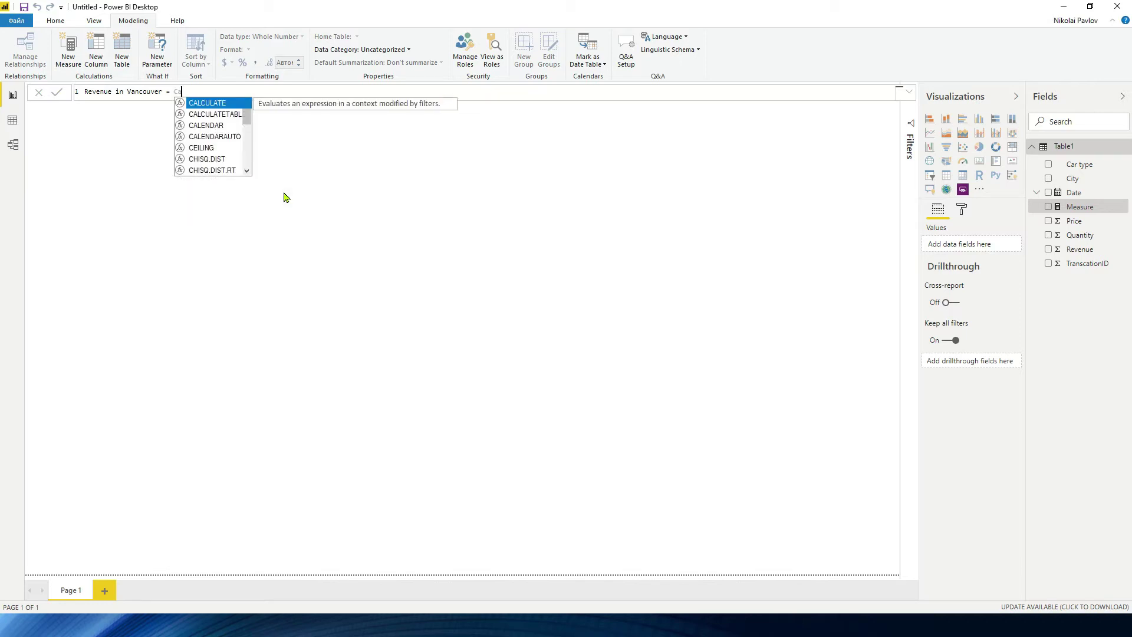
{"action": "key", "text": "Tab"}
Step: Use SUM(Table1[Revenue]) as the expression argument of the CALCULATE function
{"action": "type", "text": "su"}
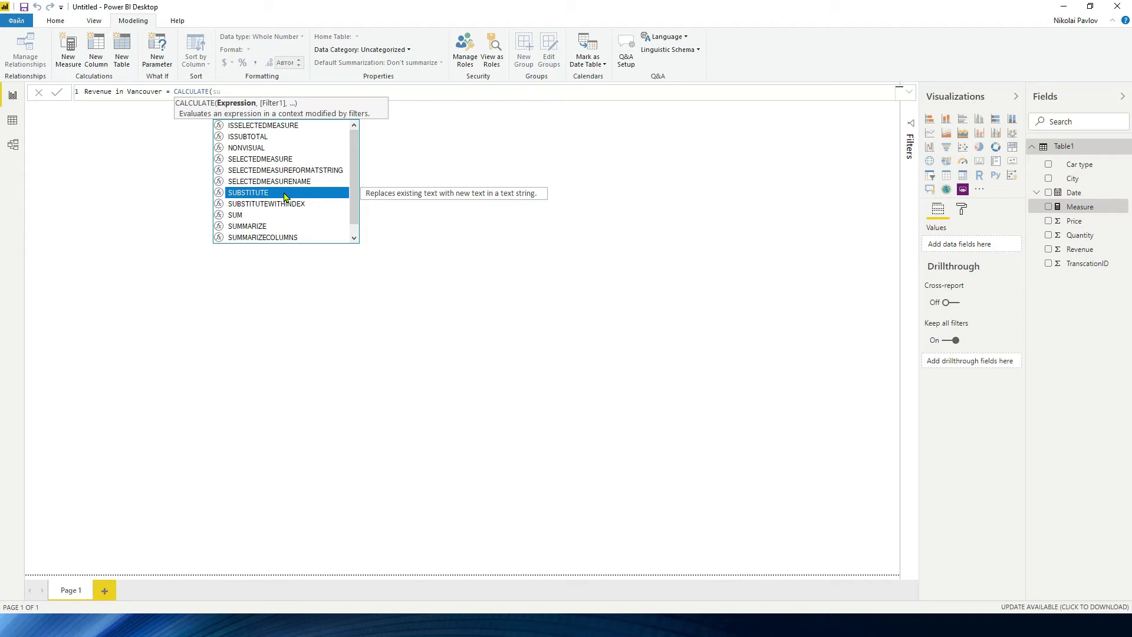
{"action": "type", "text": "m"}
{"action": "key", "text": "Tab"}
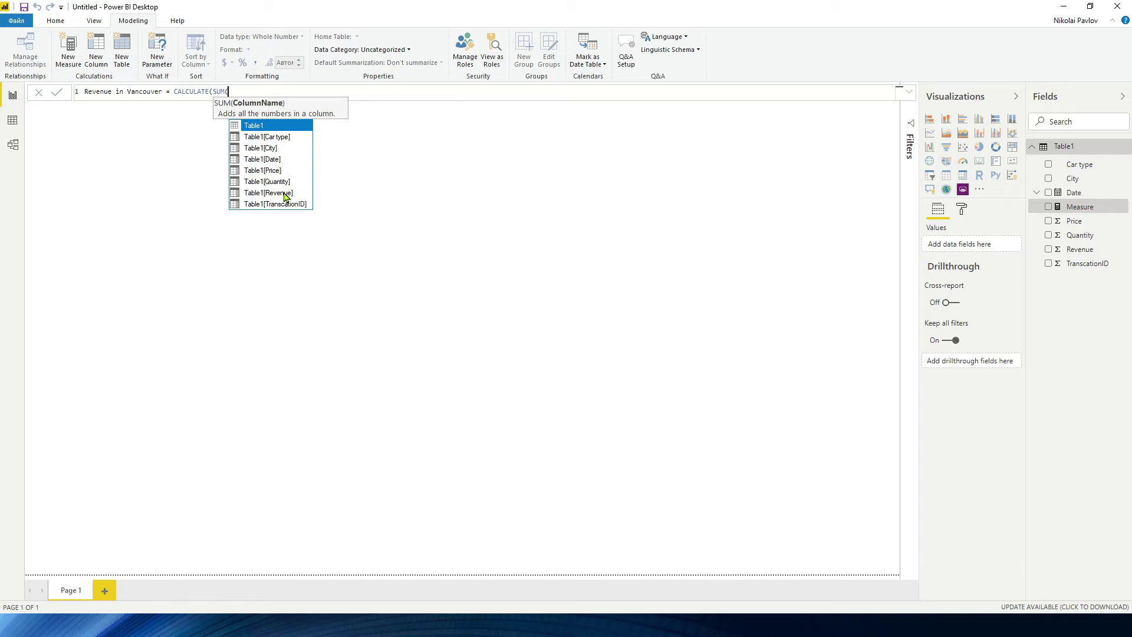
{"action": "key", "text": "Down"}
{"action": "key", "text": "Down"}
{"action": "key", "text": "Down"}
{"action": "key", "text": "Down"}
{"action": "key", "text": "Down"}
{"action": "key", "text": "Down"}
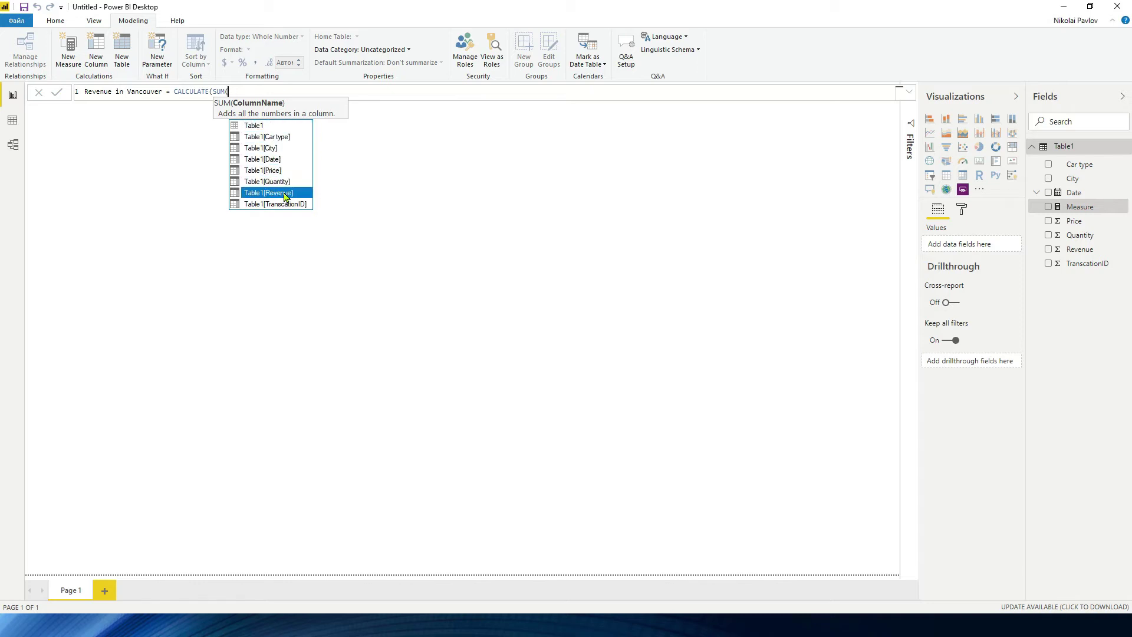
{"action": "key", "text": "Tab"}
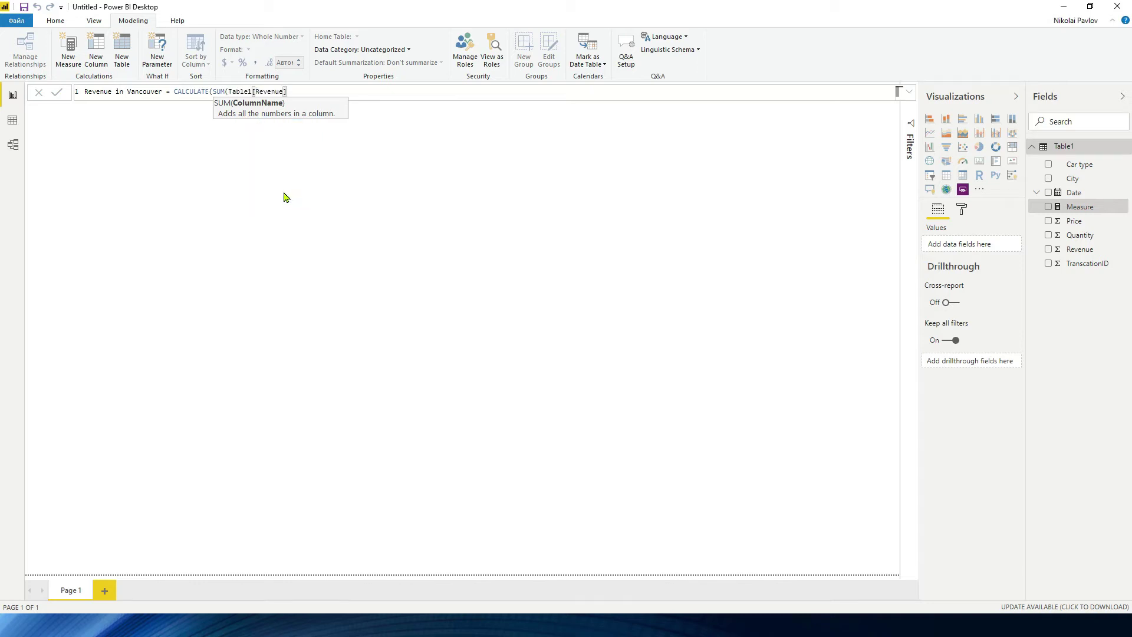
{"action": "type", "text": ")"}
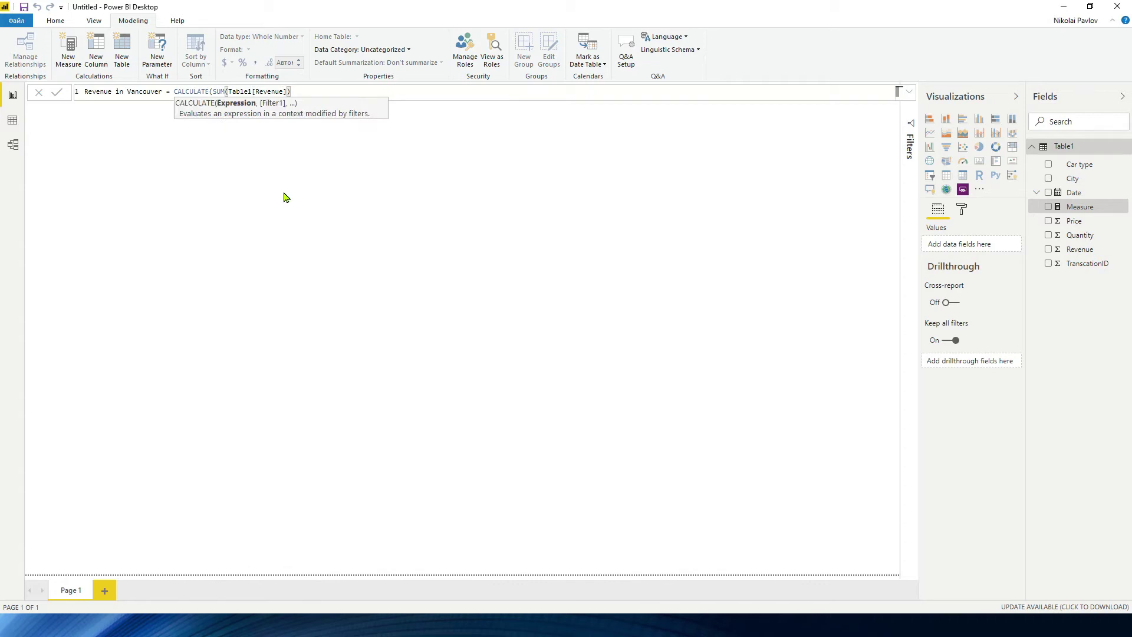
Step: Add the filter argument Table1[City] = "Vancouver" to CALCULATE and close the formula's parenthesis
{"action": "type", "text": ","}
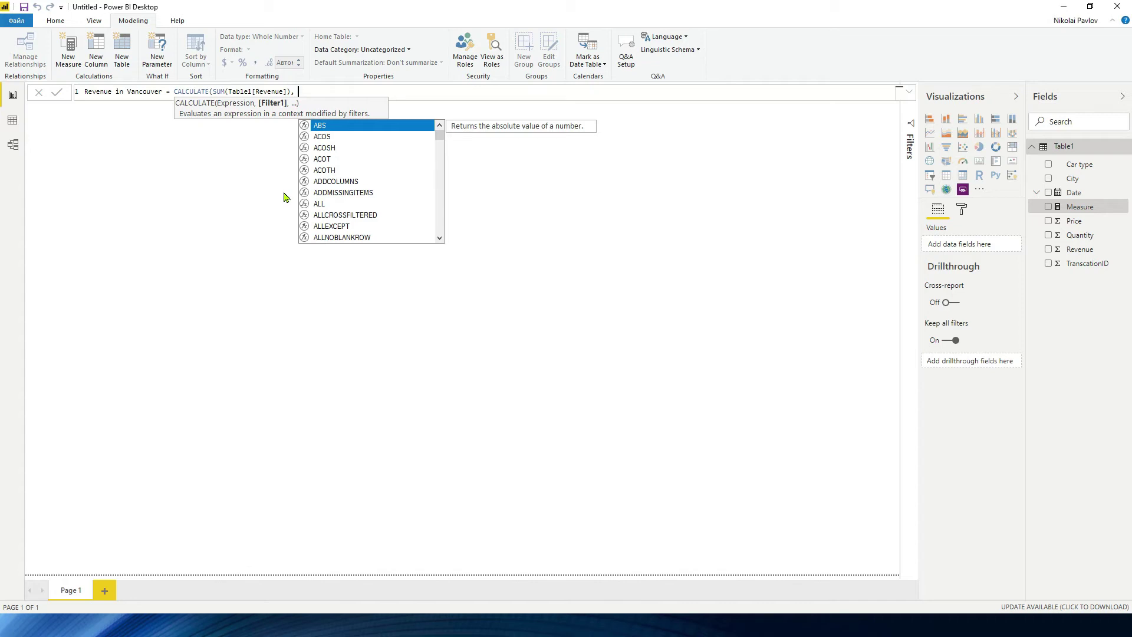
{"action": "type", "text": "city"}
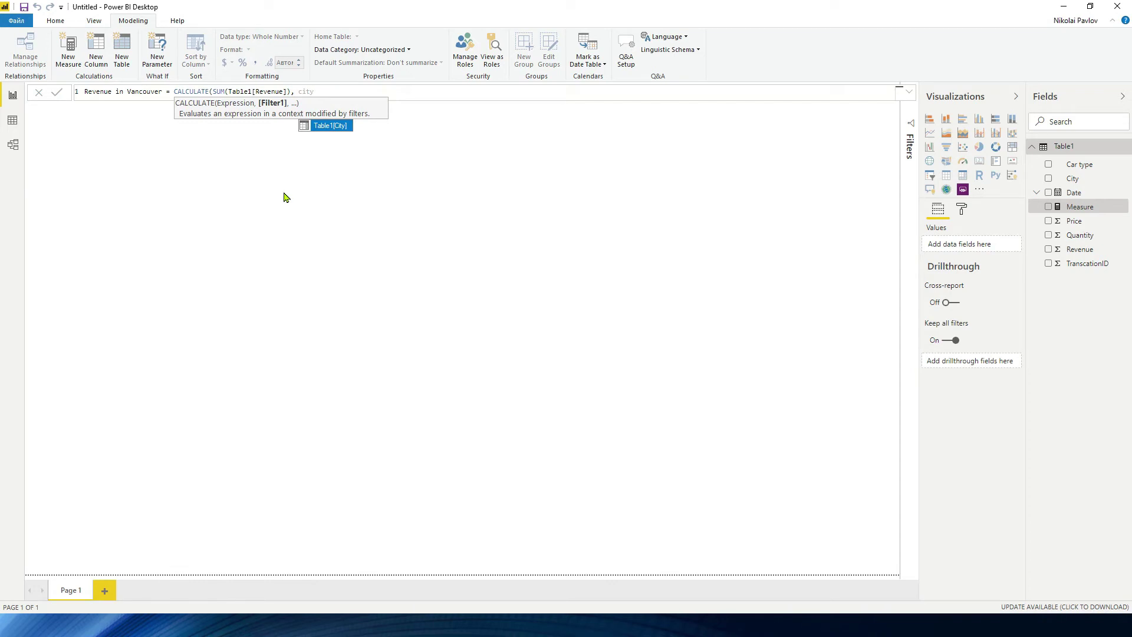
{"action": "key", "text": "Tab"}
{"action": "type", "text": "="}
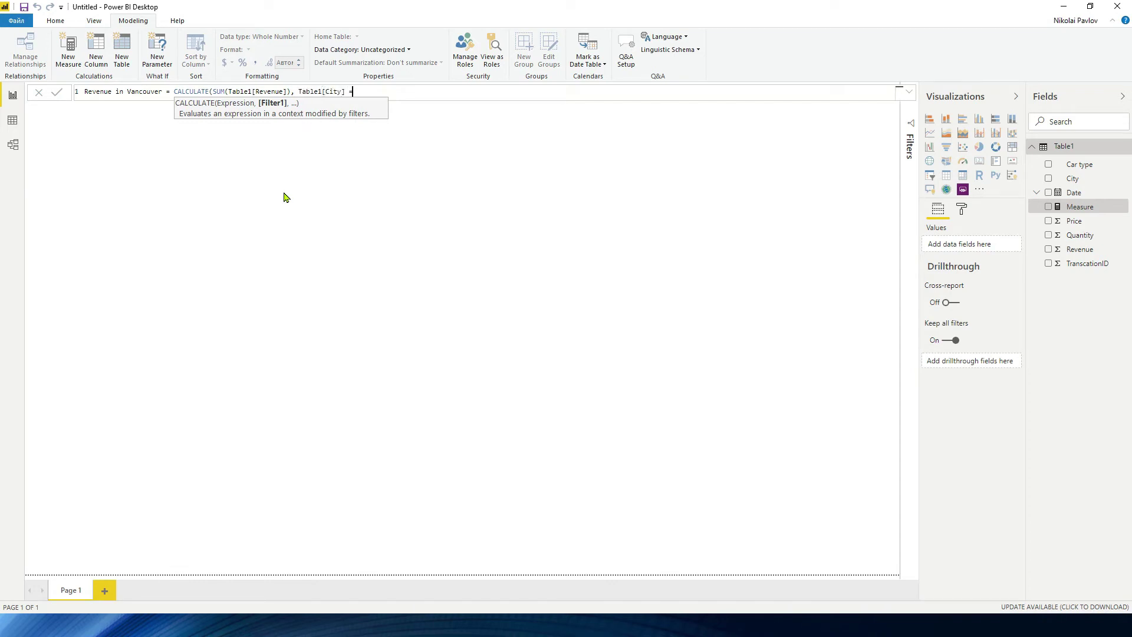
{"action": "type", "text": " \"Vancouver\")"}
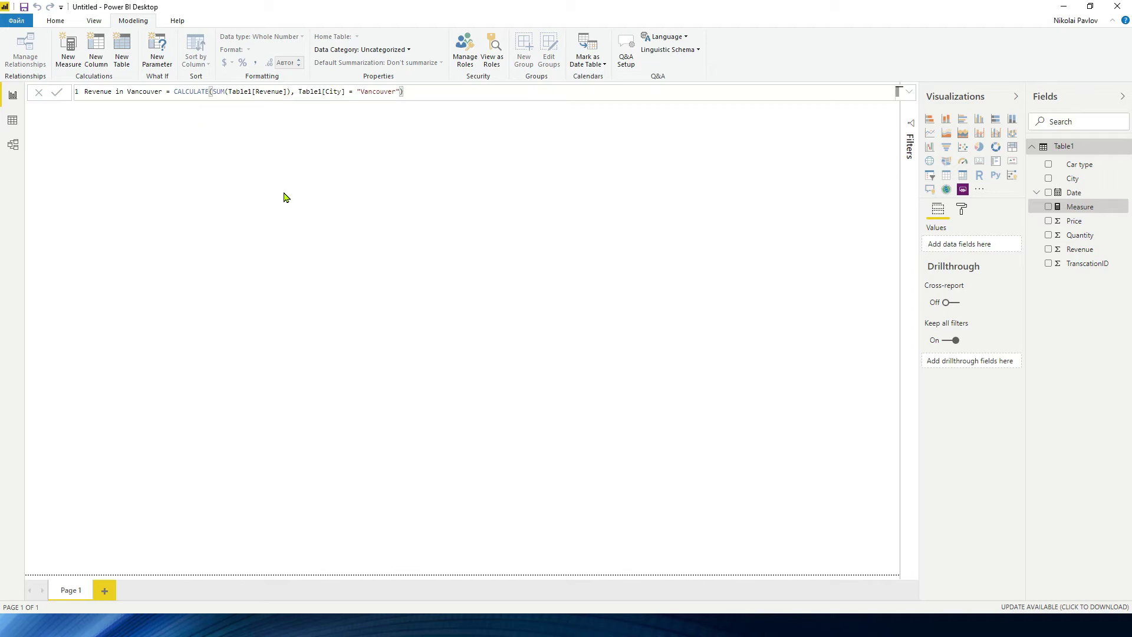
Step: Commit the measure and show Revenue in Vancouver in a table visual, enlarged and placed near the middle of the report page
{"action": "key", "text": "Return"}
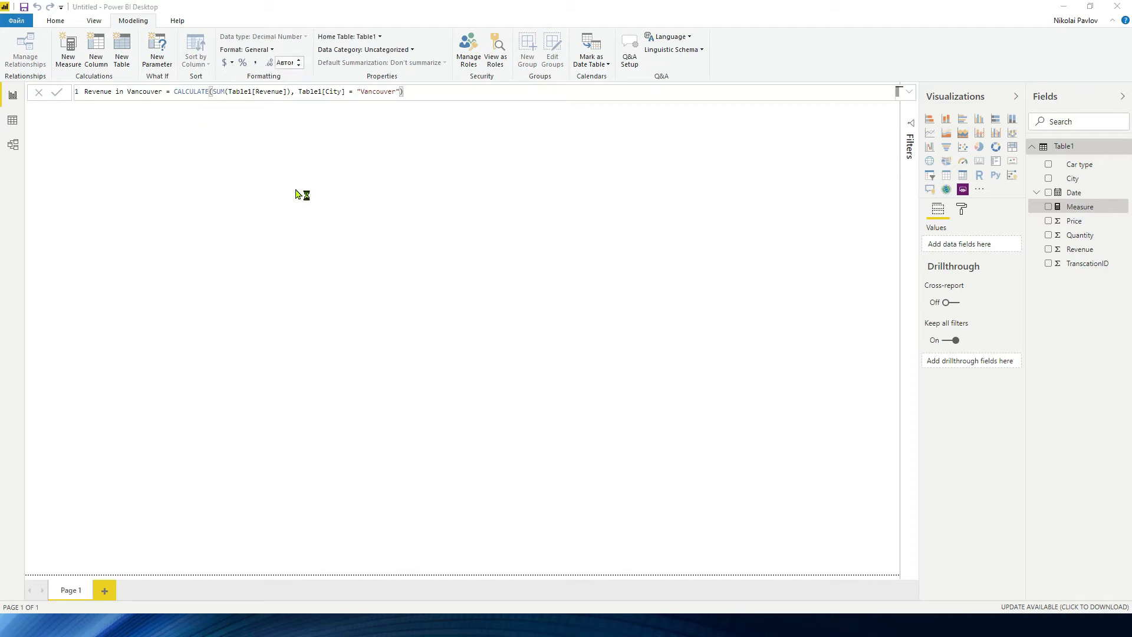
{"action": "left_click", "coordinate": [963, 175]}
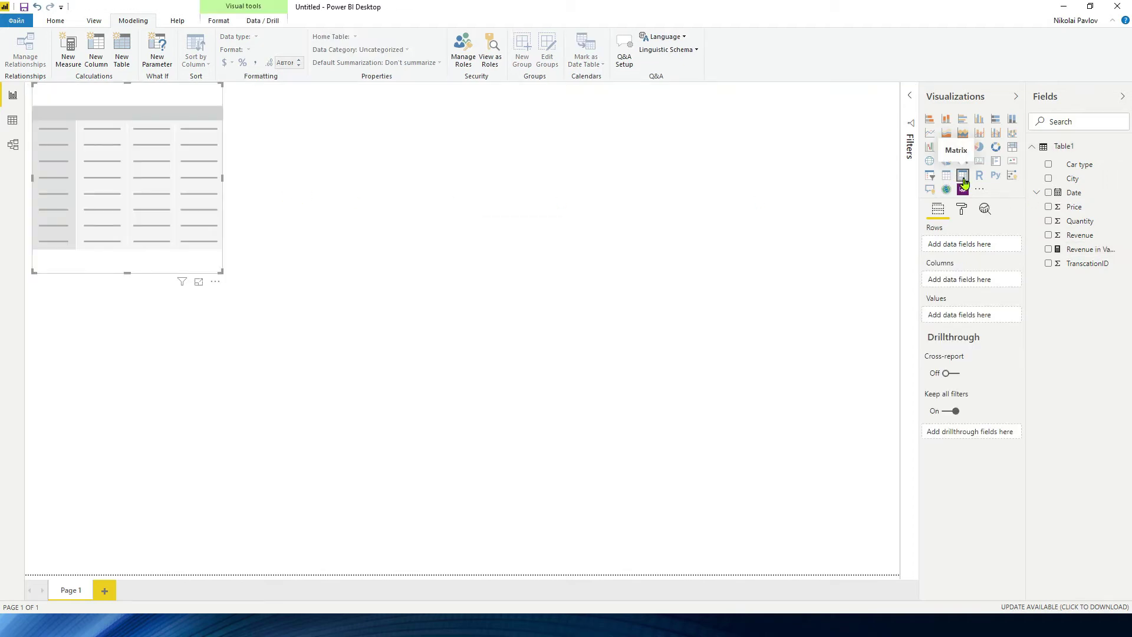
{"action": "left_click", "coordinate": [947, 176]}
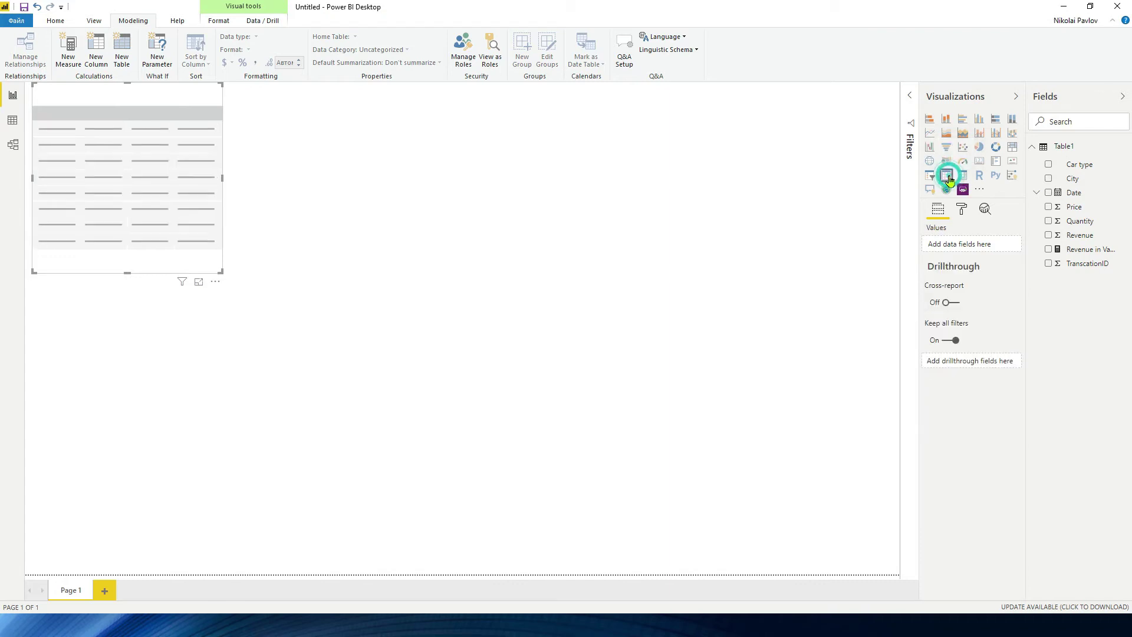
{"action": "left_click", "coordinate": [1049, 250]}
{"action": "left_click_drag", "start_coordinate": [221, 271], "coordinate": [378, 295]}
{"action": "left_click_drag", "start_coordinate": [254, 98], "coordinate": [653, 199]}
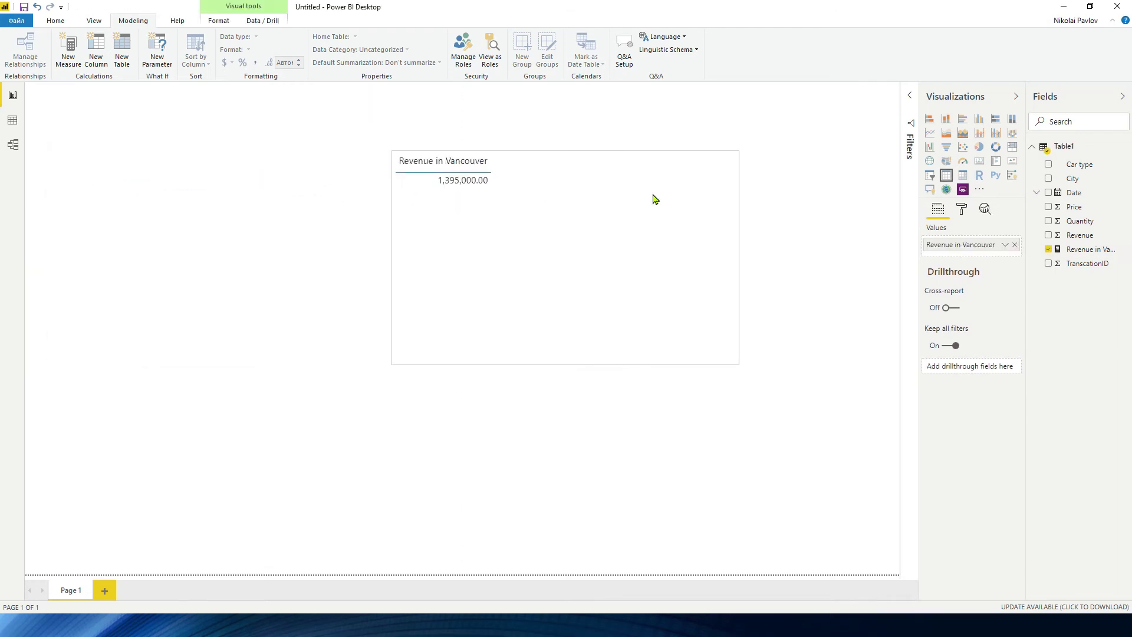
Step: Set the grid text size of the table visual to 14 pt
{"action": "left_click", "coordinate": [963, 211]}
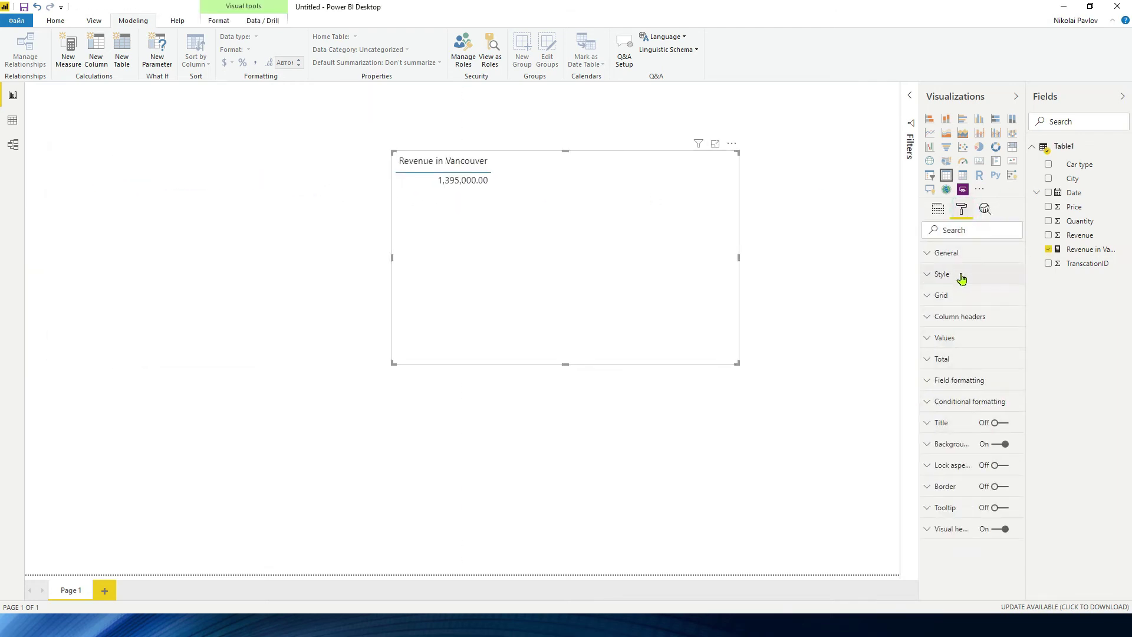
{"action": "left_click", "coordinate": [959, 295]}
{"action": "scroll", "coordinate": [990, 442], "scroll_direction": "down", "scroll_amount": 1}
{"action": "scroll", "coordinate": [990, 442], "scroll_direction": "down", "scroll_amount": 1}
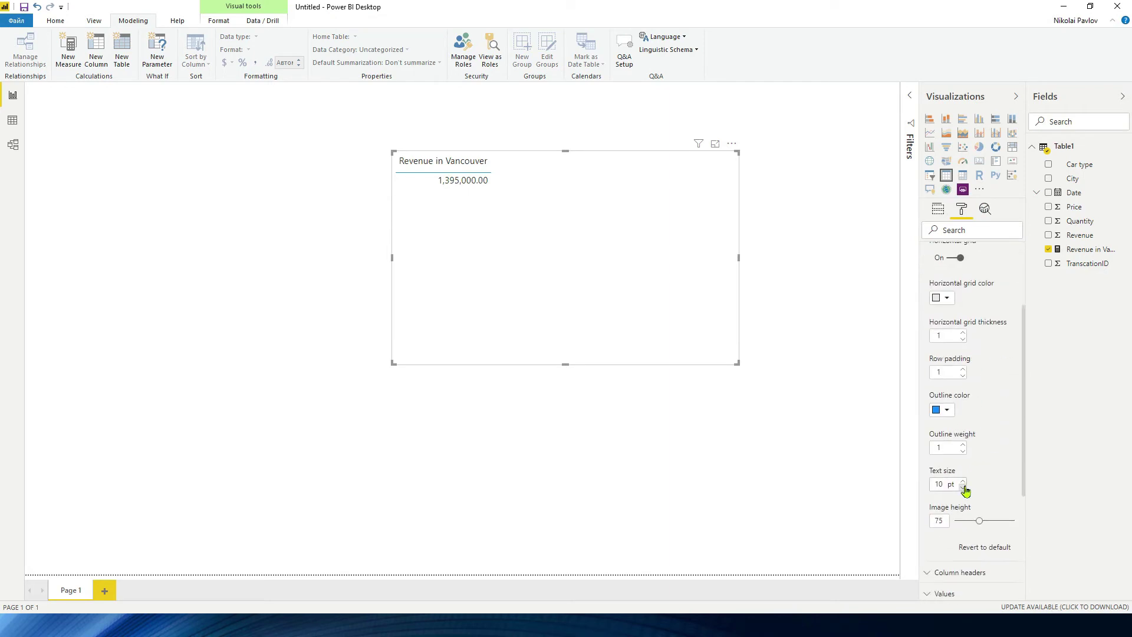
{"action": "left_click", "coordinate": [963, 480]}
{"action": "left_click", "coordinate": [963, 480]}
{"action": "left_click", "coordinate": [963, 481]}
{"action": "left_click", "coordinate": [963, 481]}
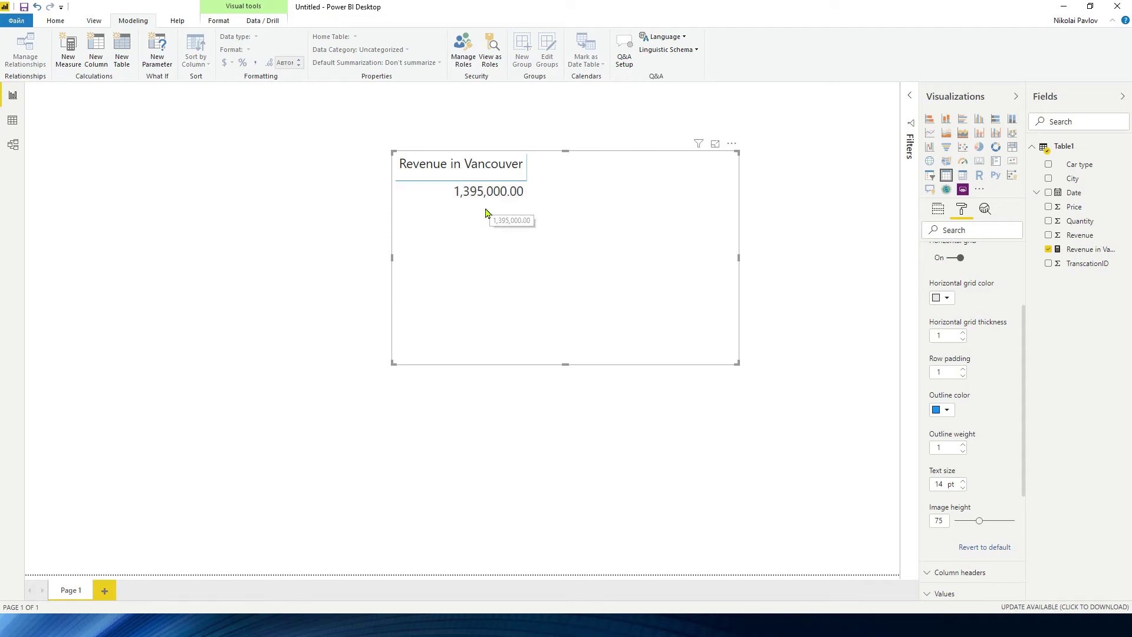
Step: In the data view, filter the City column to Vancouver only and examine the matching rows' Revenue values
{"action": "left_click", "coordinate": [13, 121]}
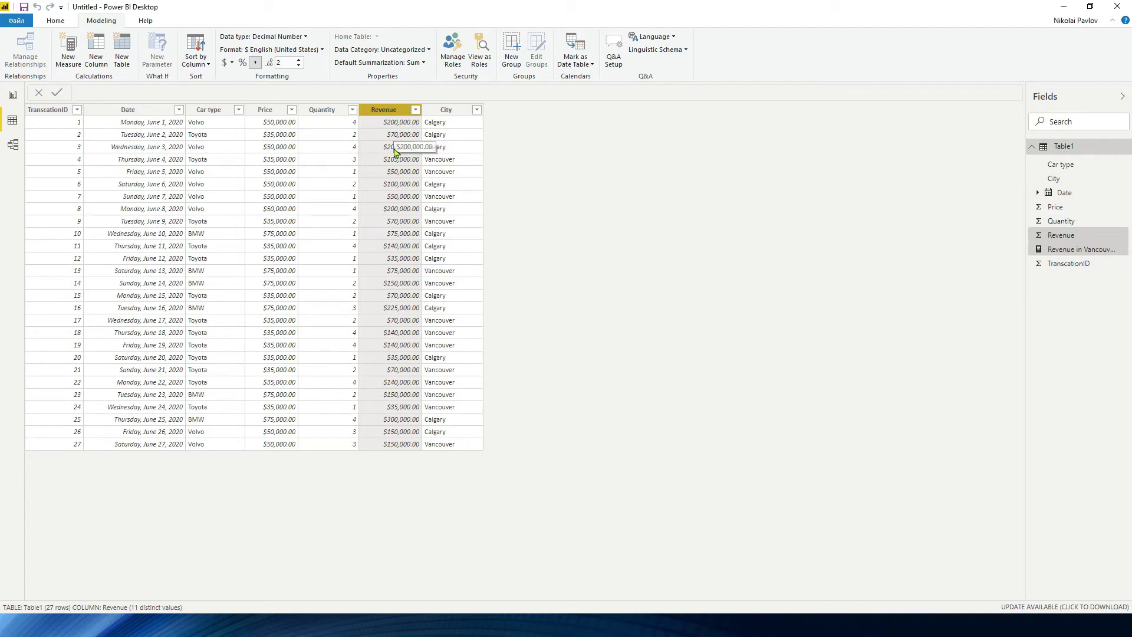
{"action": "left_click", "coordinate": [477, 111]}
{"action": "left_click", "coordinate": [513, 229]}
{"action": "left_click", "coordinate": [523, 250]}
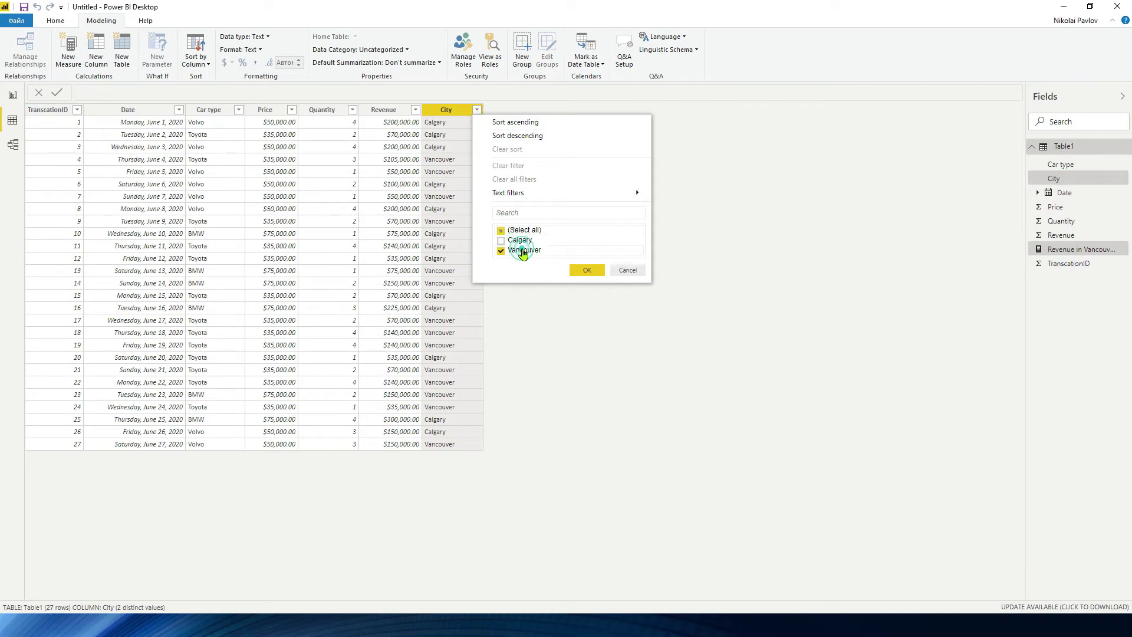
{"action": "left_click", "coordinate": [586, 270]}
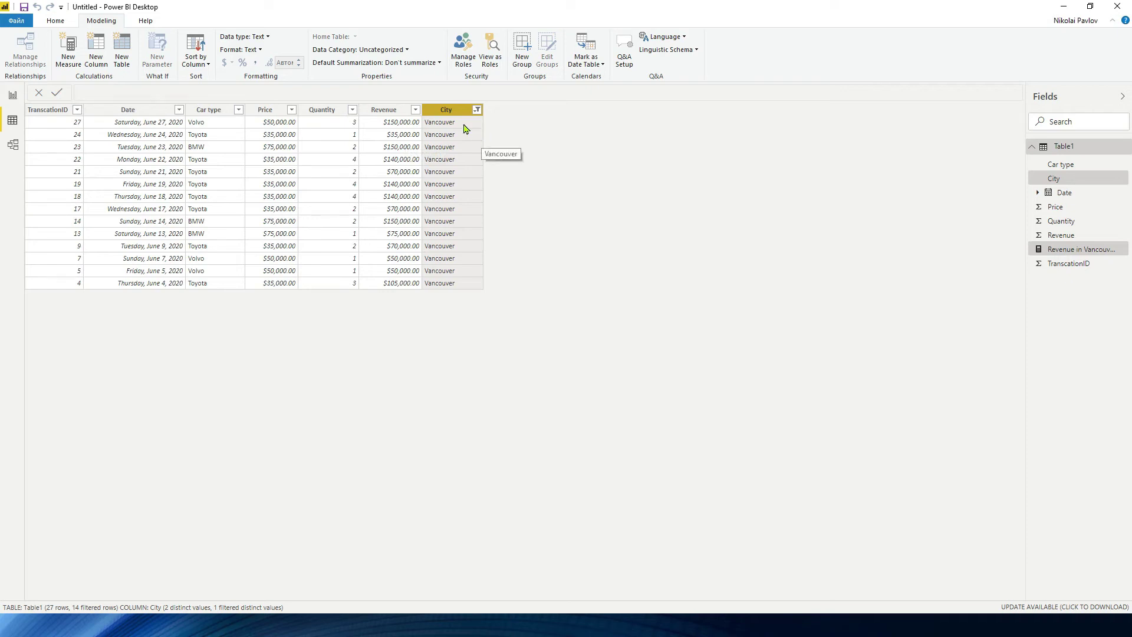
{"action": "left_click", "coordinate": [393, 122]}
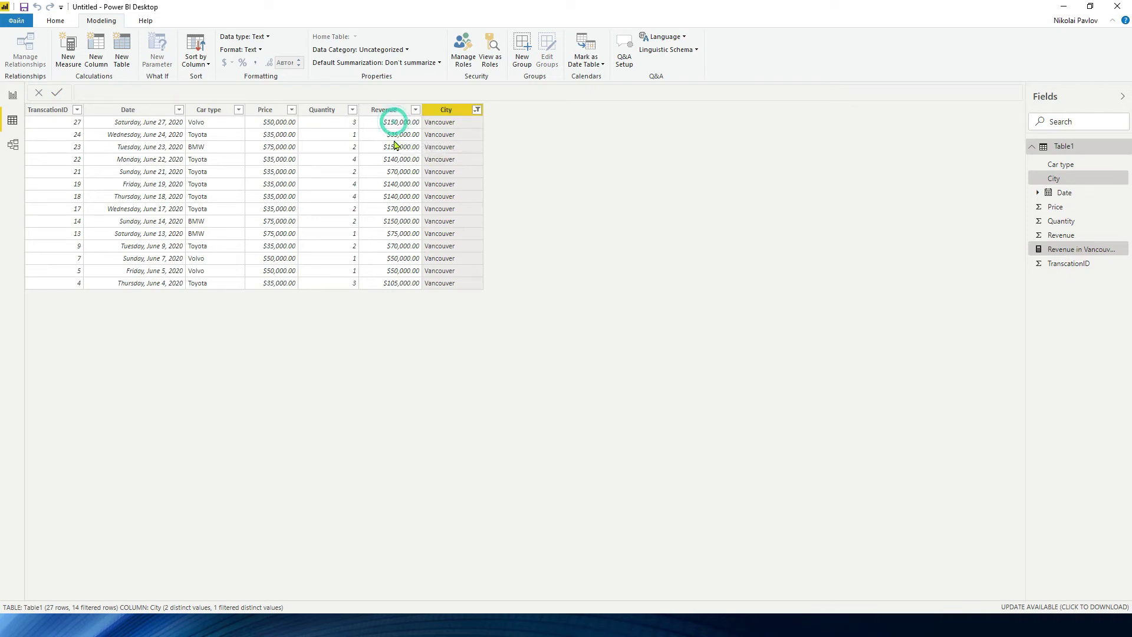
{"action": "left_click", "coordinate": [394, 284]}
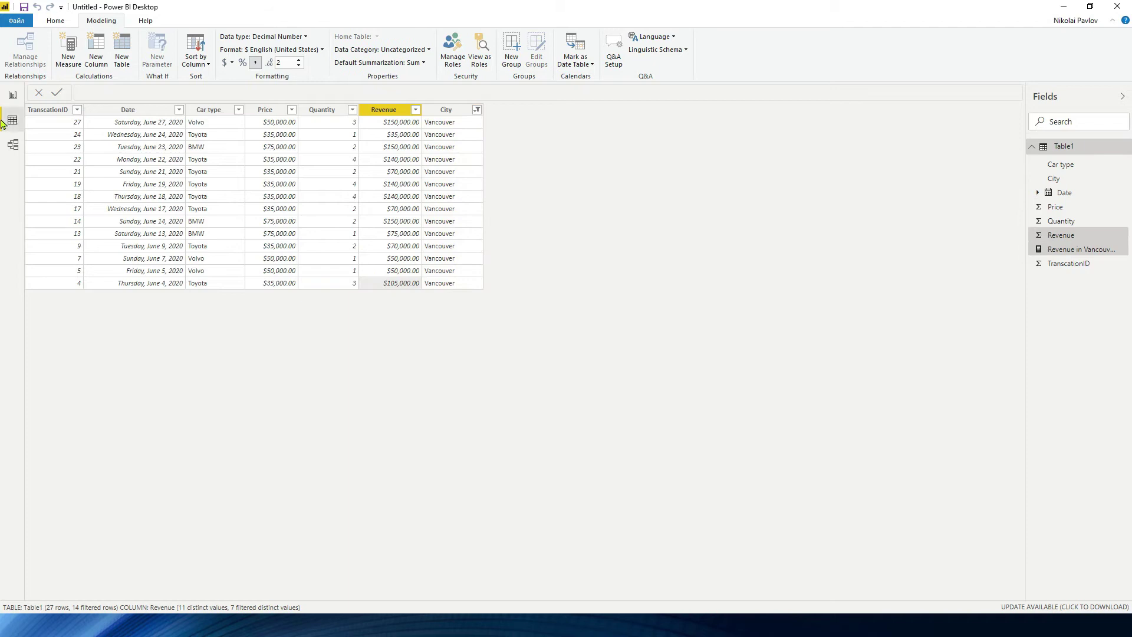
Step: Back in the report view, create a new measure named Revenue in Calgary and begin its formula with CALCULATE
{"action": "left_click", "coordinate": [10, 96]}
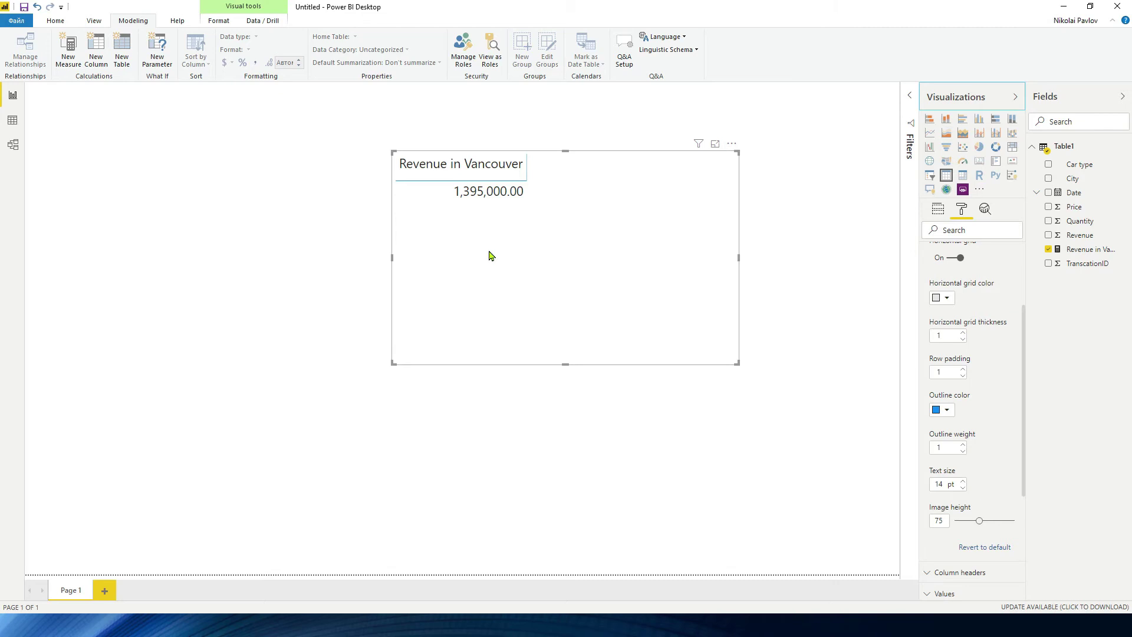
{"action": "left_click", "coordinate": [67, 50]}
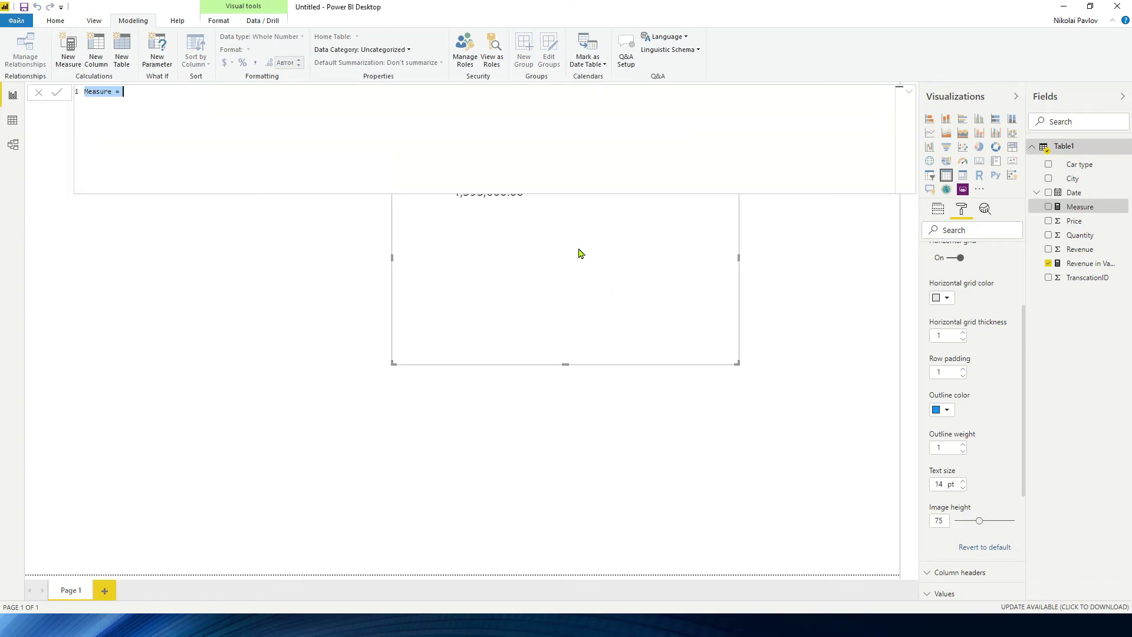
{"action": "type", "text": "Revenue in "}
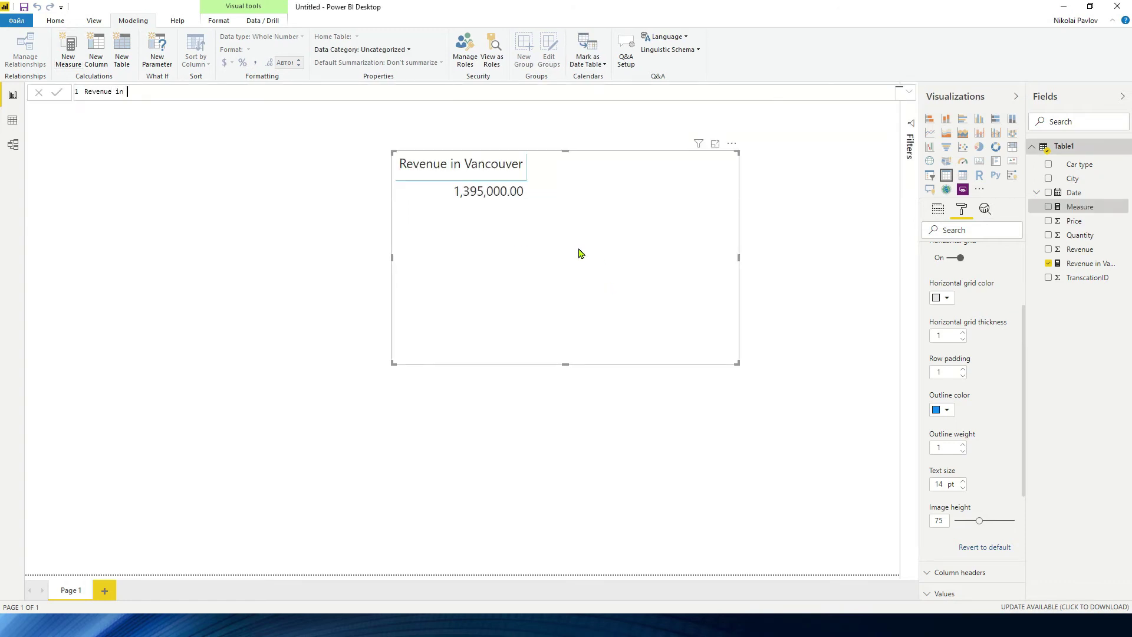
{"action": "type", "text": "Calgary = CALCULATE("}
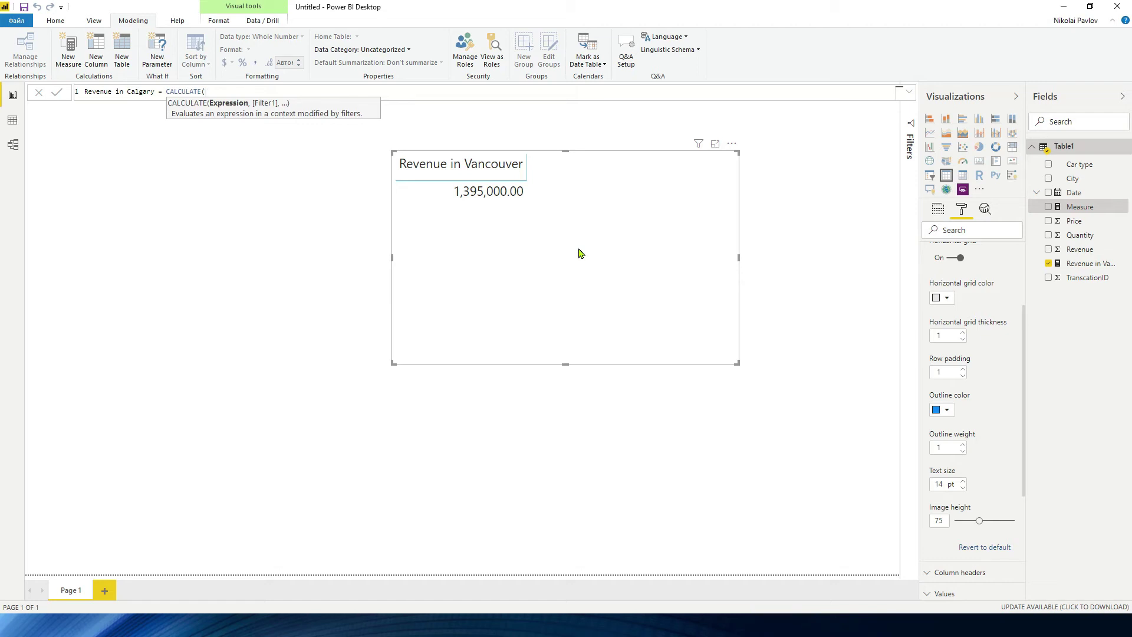
Step: Use SUM(Table1[Revenue]) as the expression argument of the Revenue in Calgary measure
{"action": "type", "text": "SUM("}
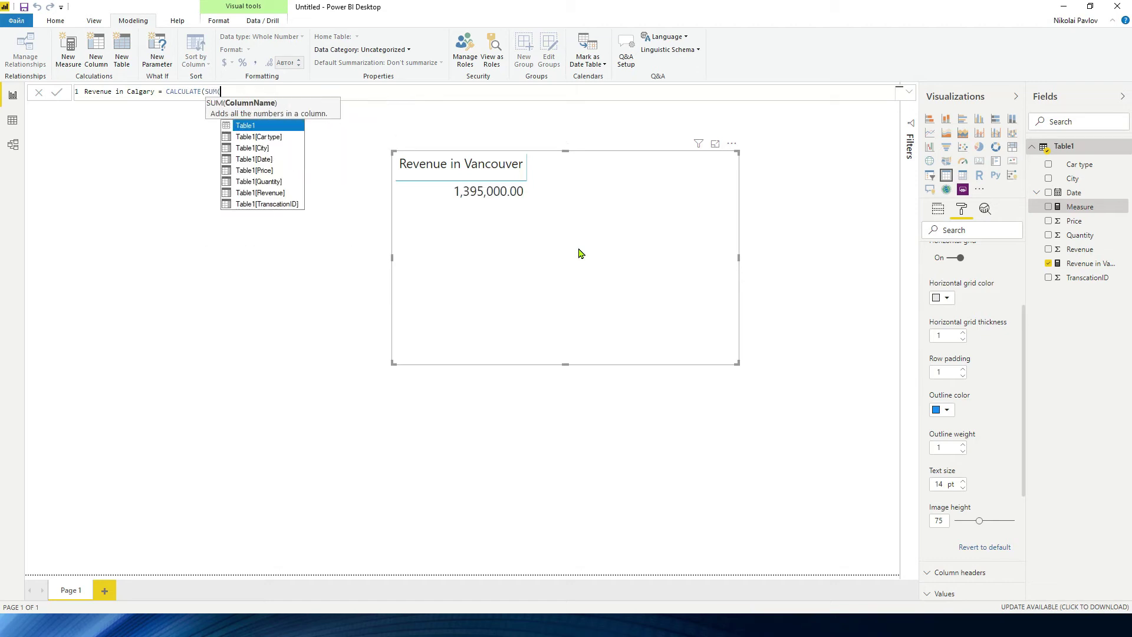
{"action": "key", "text": "Down"}
{"action": "key", "text": "Down"}
{"action": "key", "text": "Down"}
{"action": "key", "text": "Down"}
{"action": "key", "text": "Down"}
{"action": "key", "text": "Down"}
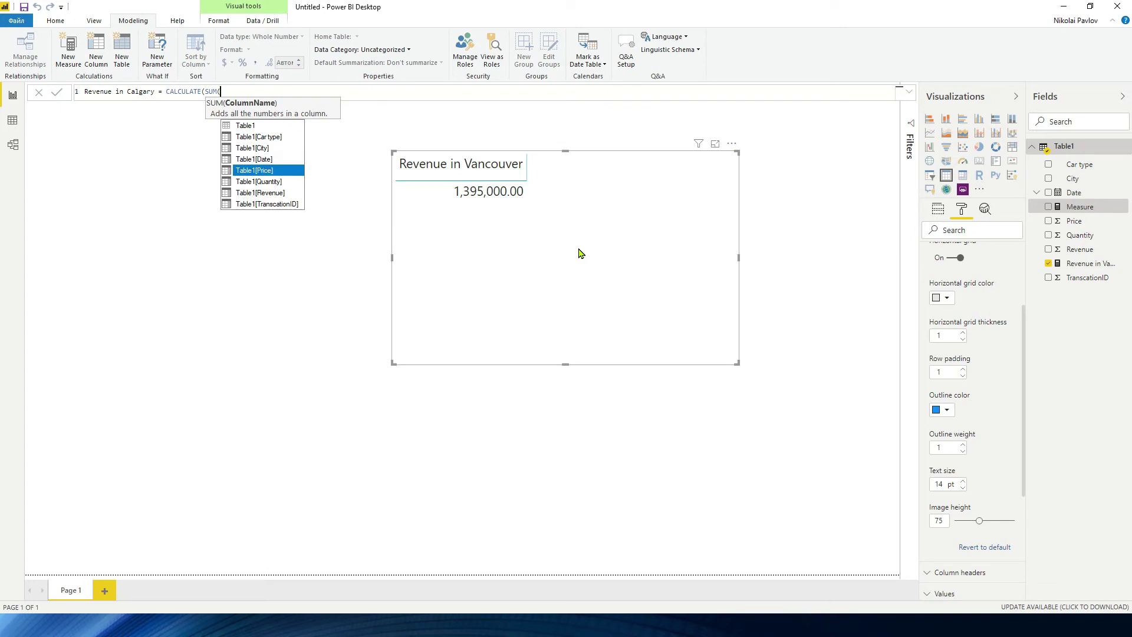
{"action": "key", "text": "Tab"}
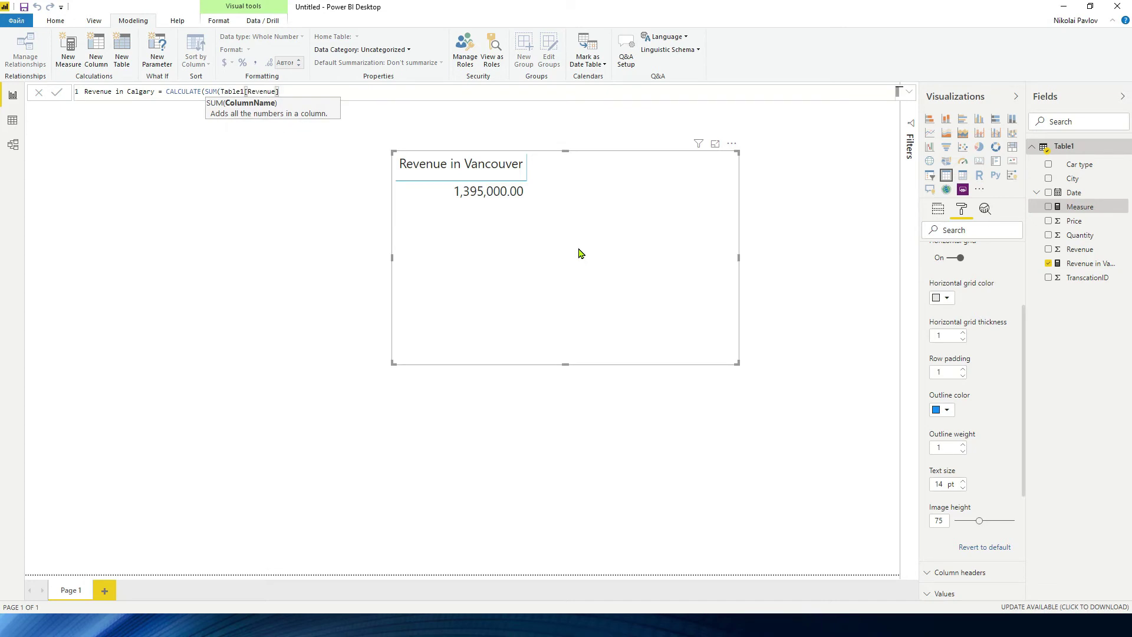
{"action": "type", "text": "), "}
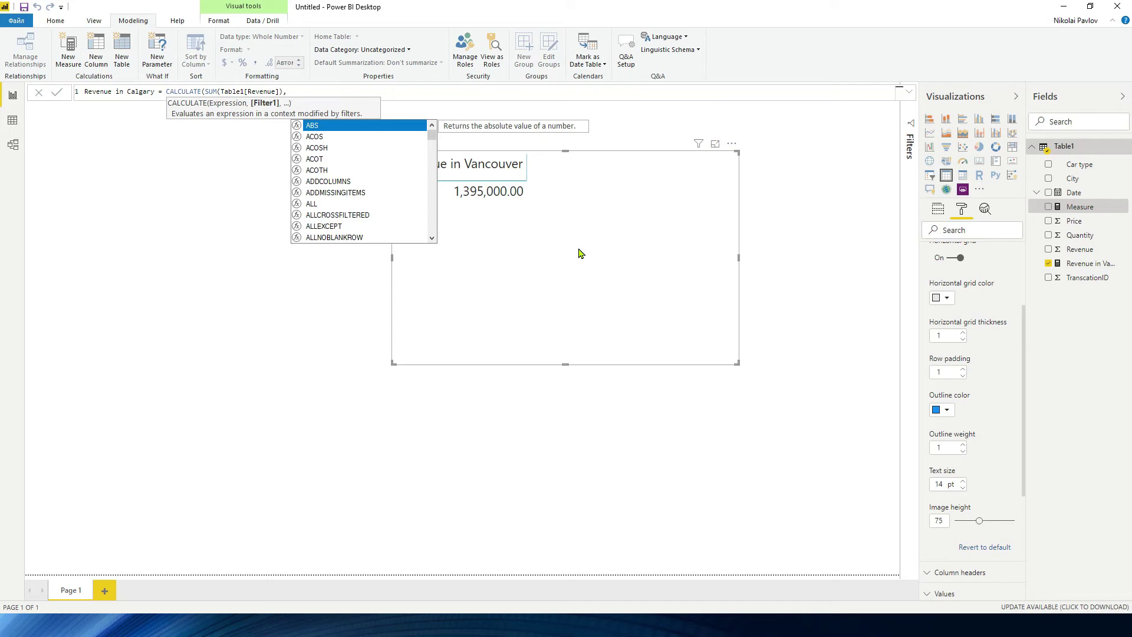
Step: Complete the measure with the filter Table1[City] = "Calgary" and add Revenue in Calgary to the table visual
{"action": "type", "text": "city"}
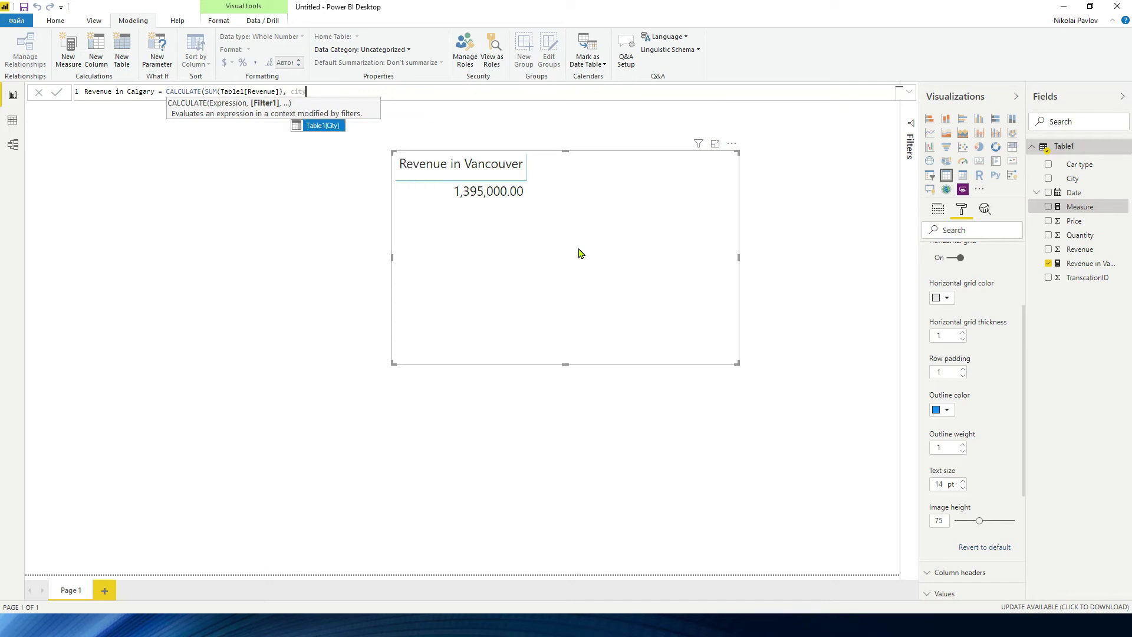
{"action": "key", "text": "Tab"}
{"action": "type", "text": "= \"Calgary"}
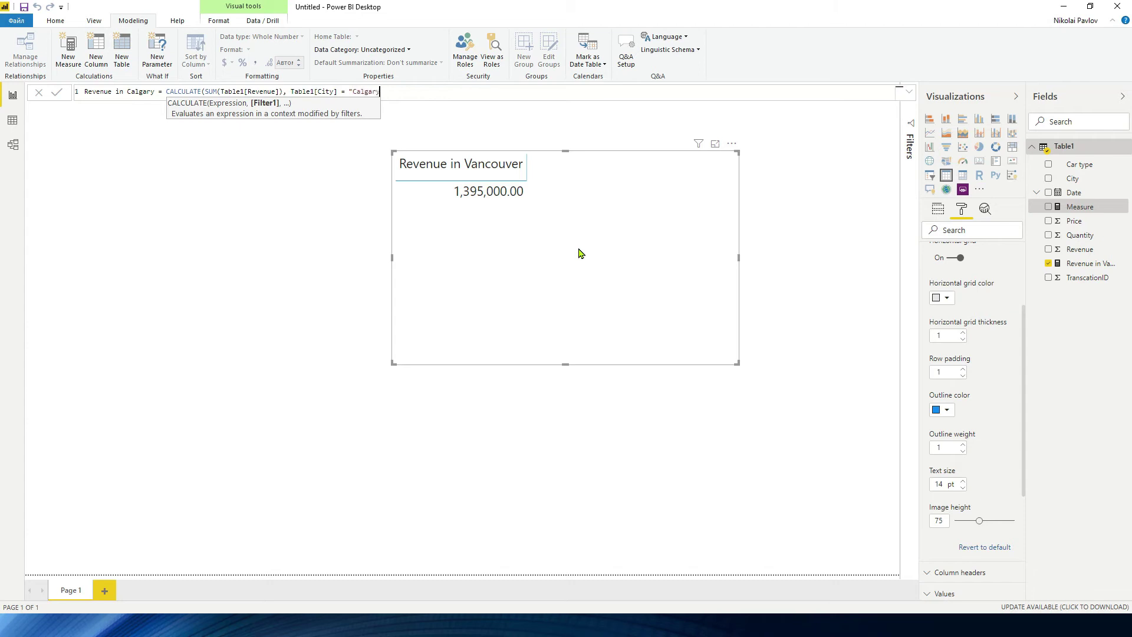
{"action": "type", "text": "\")"}
{"action": "key", "text": "Return"}
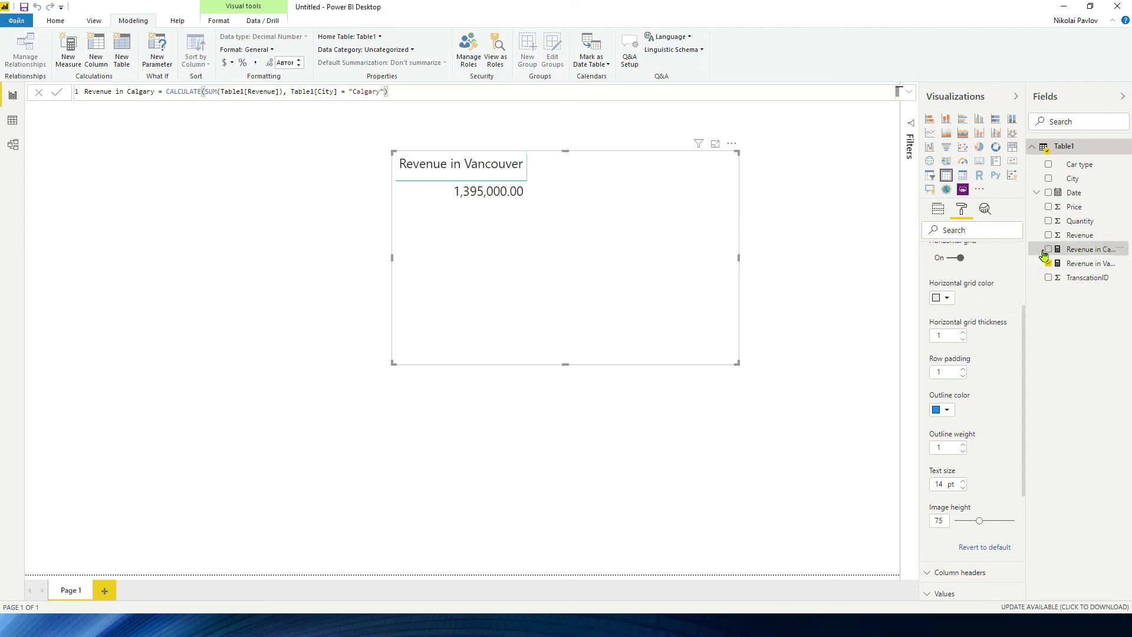
{"action": "left_click", "coordinate": [1052, 250]}
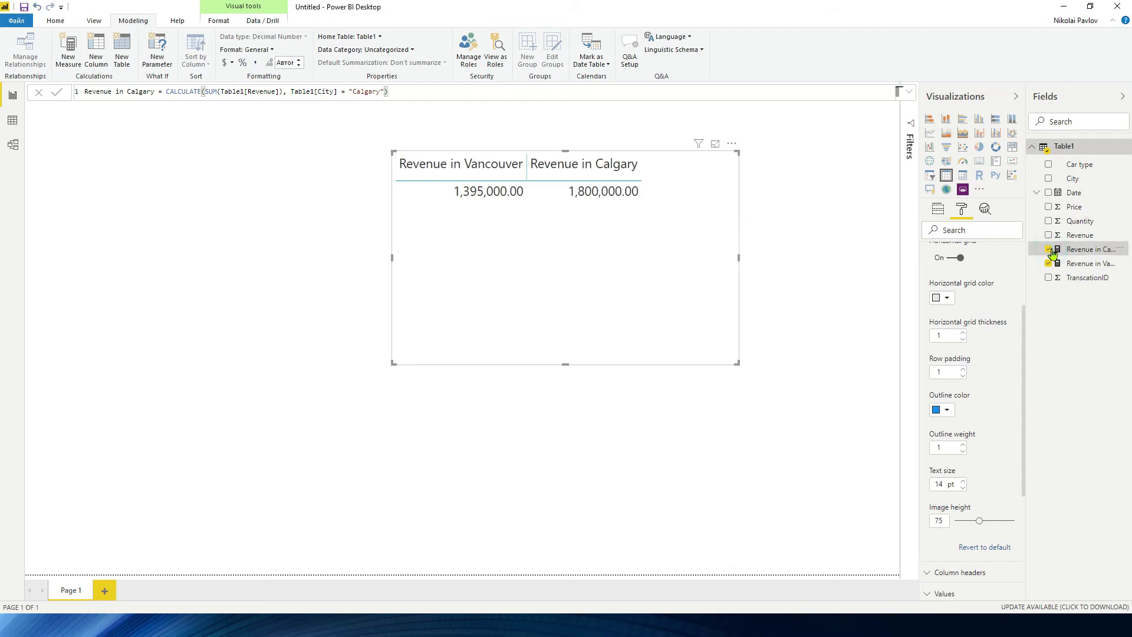
{"action": "left_click", "coordinate": [597, 250]}
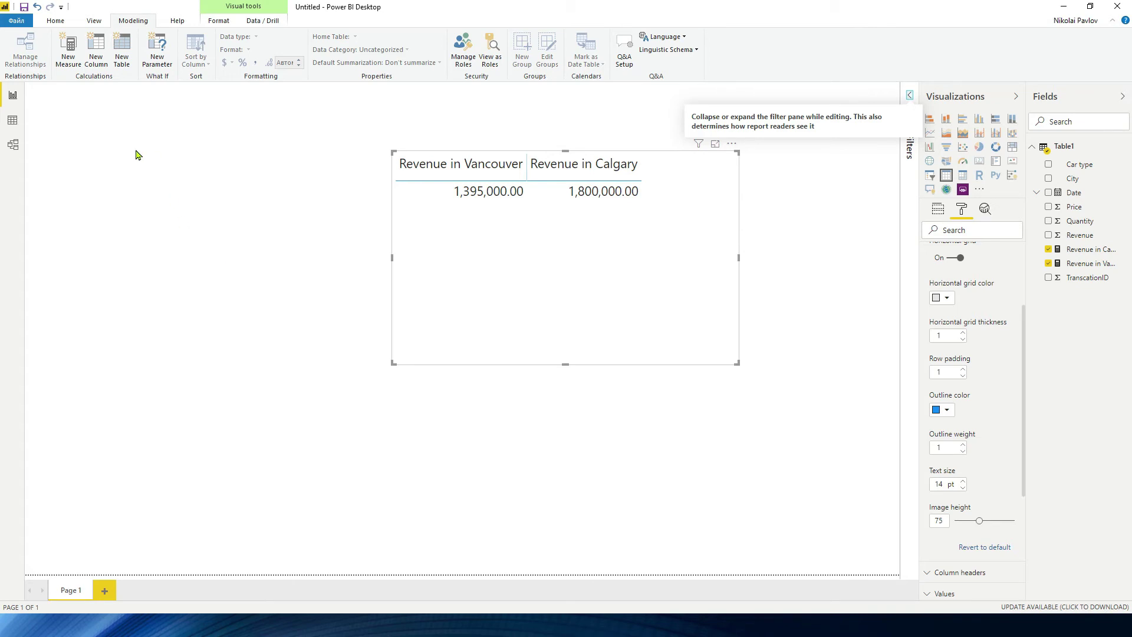
Step: Examine the Car type column beside the City column in the data view, and return to the report
{"action": "left_click", "coordinate": [12, 119]}
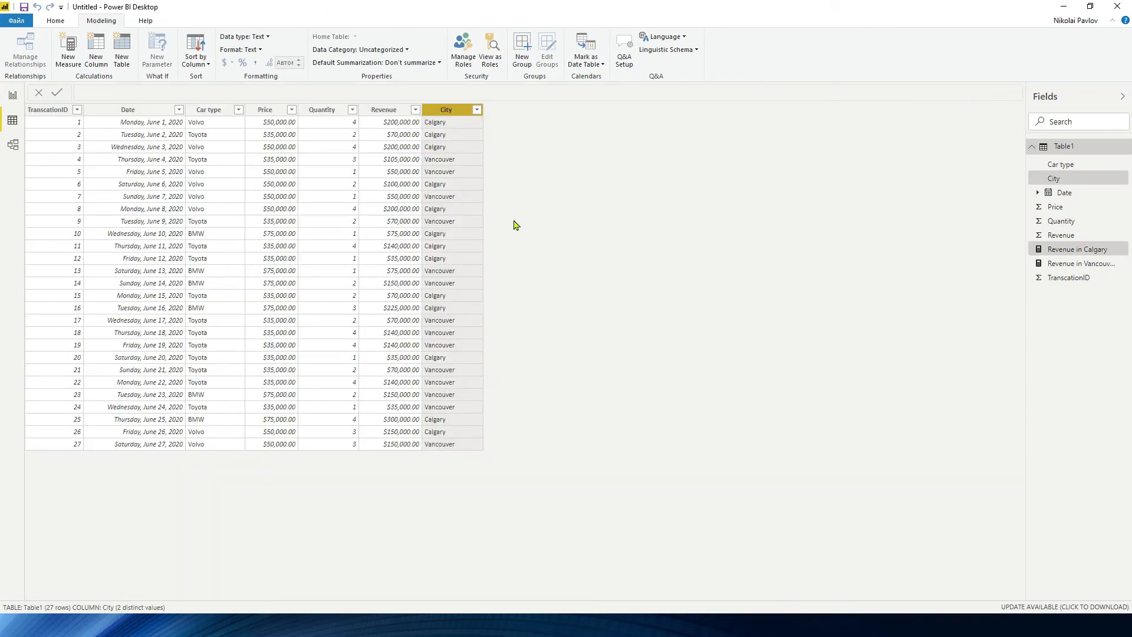
{"action": "left_click", "coordinate": [212, 234]}
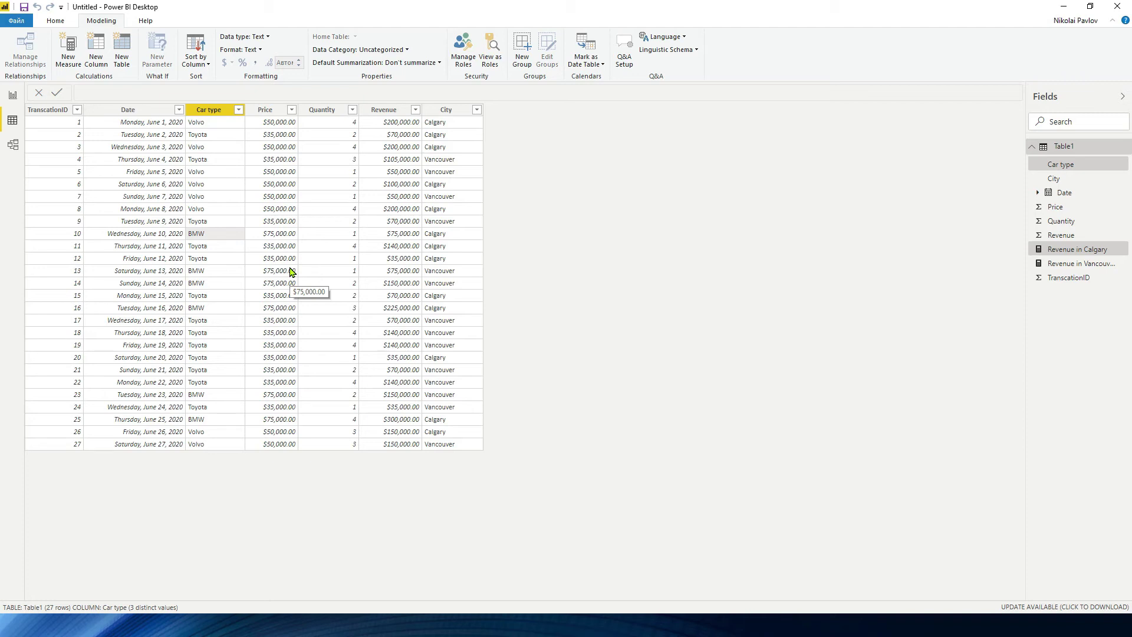
{"action": "left_click", "coordinate": [12, 98]}
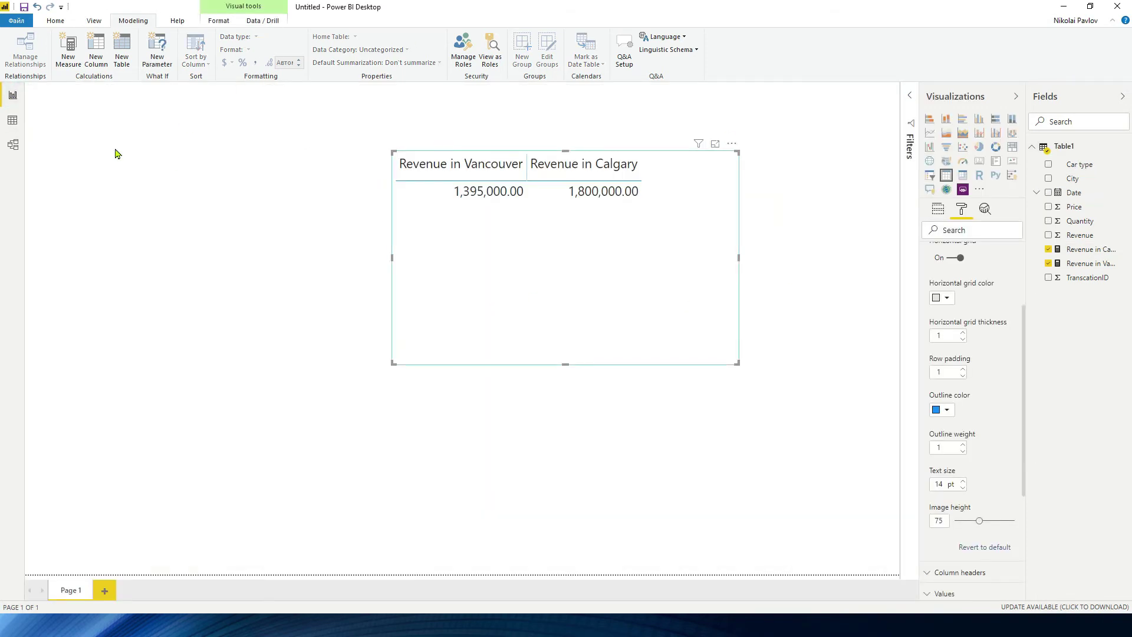
Step: Create a new measure named BMW Sales in Vancouver with CALCULATE, using SUM(Table1[Revenue]) as its expression argument
{"action": "left_click", "coordinate": [68, 48]}
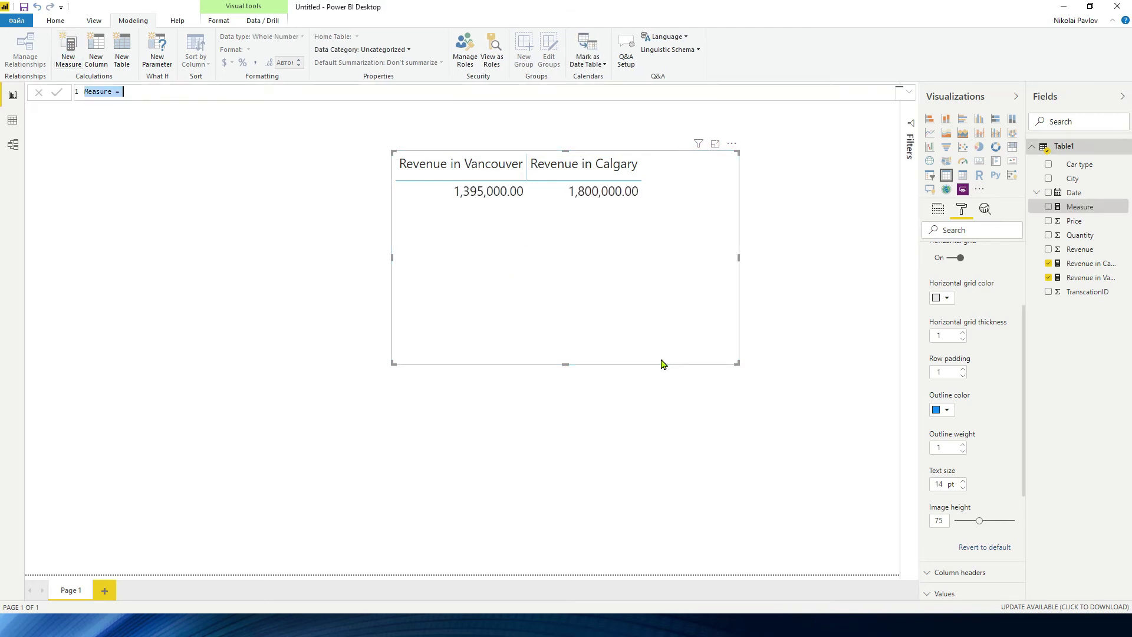
{"action": "type", "text": "BMW Sales in Vancouver = CALCULATE("}
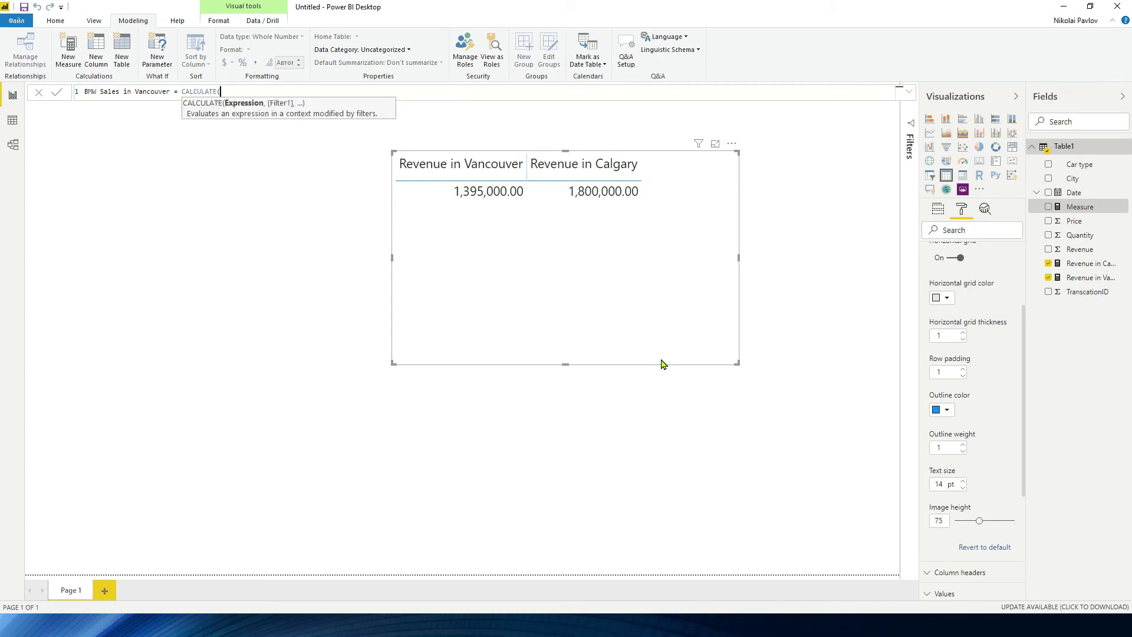
{"action": "type", "text": "Sum"}
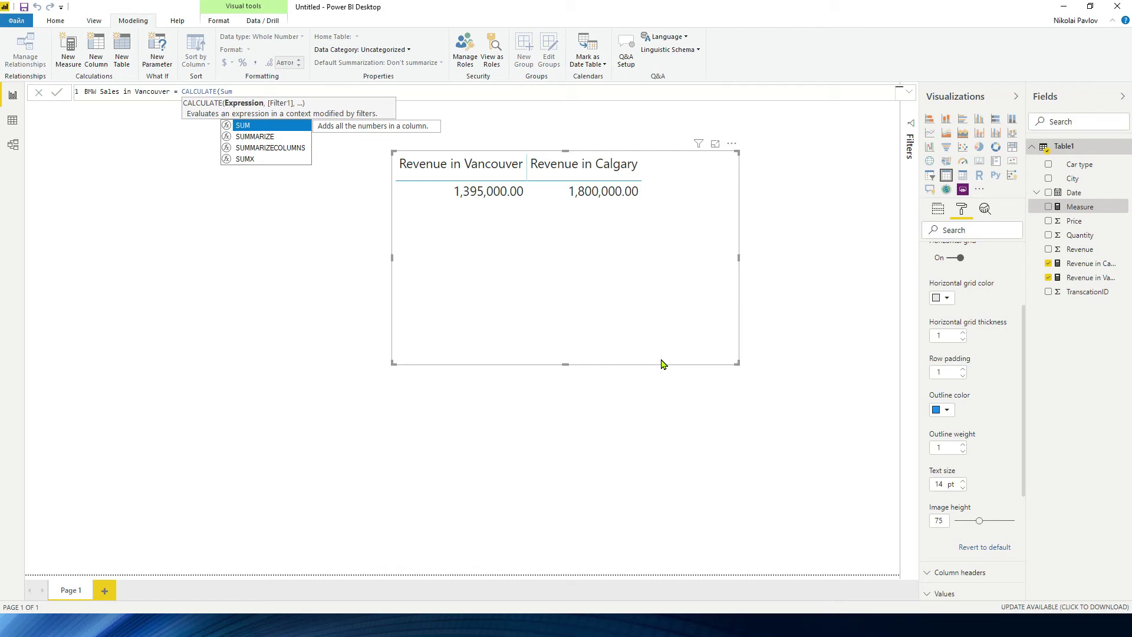
{"action": "key", "text": "Tab"}
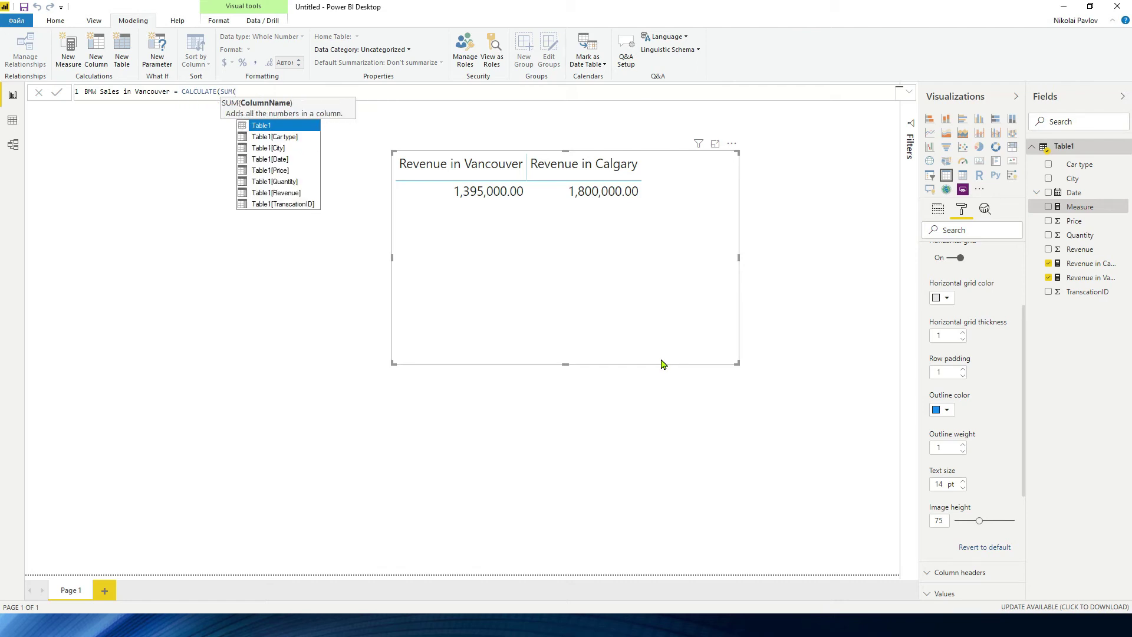
{"action": "key", "text": "Down"}
{"action": "key", "text": "Down"}
{"action": "key", "text": "Down"}
{"action": "key", "text": "Down"}
{"action": "key", "text": "Down"}
{"action": "key", "text": "Down"}
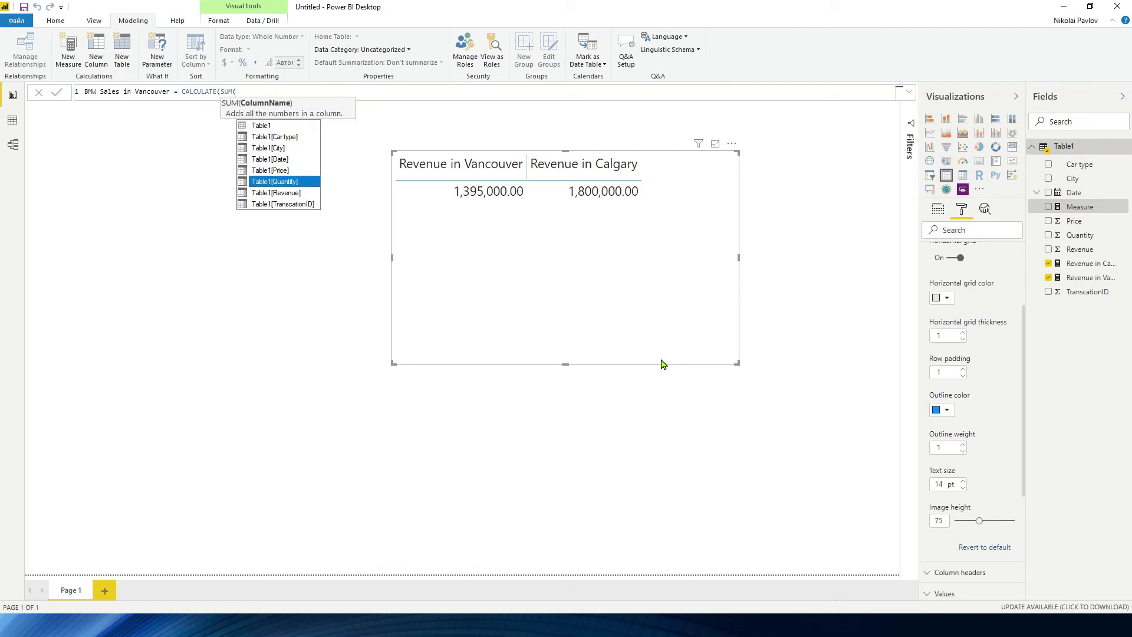
{"action": "key", "text": "Tab"}
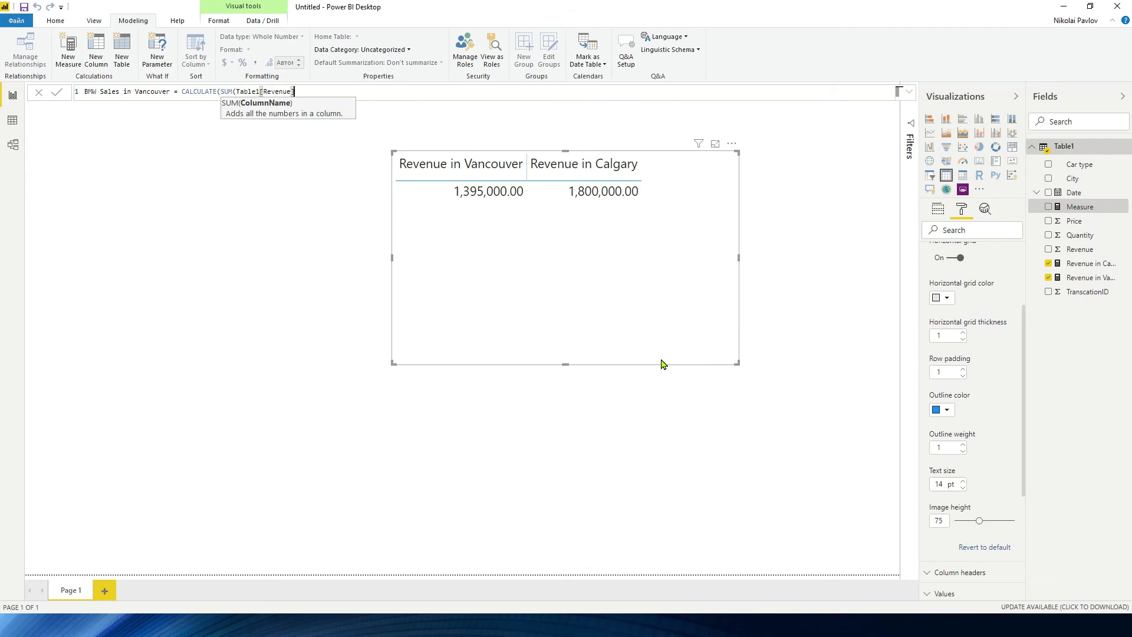
{"action": "type", "text": "), "}
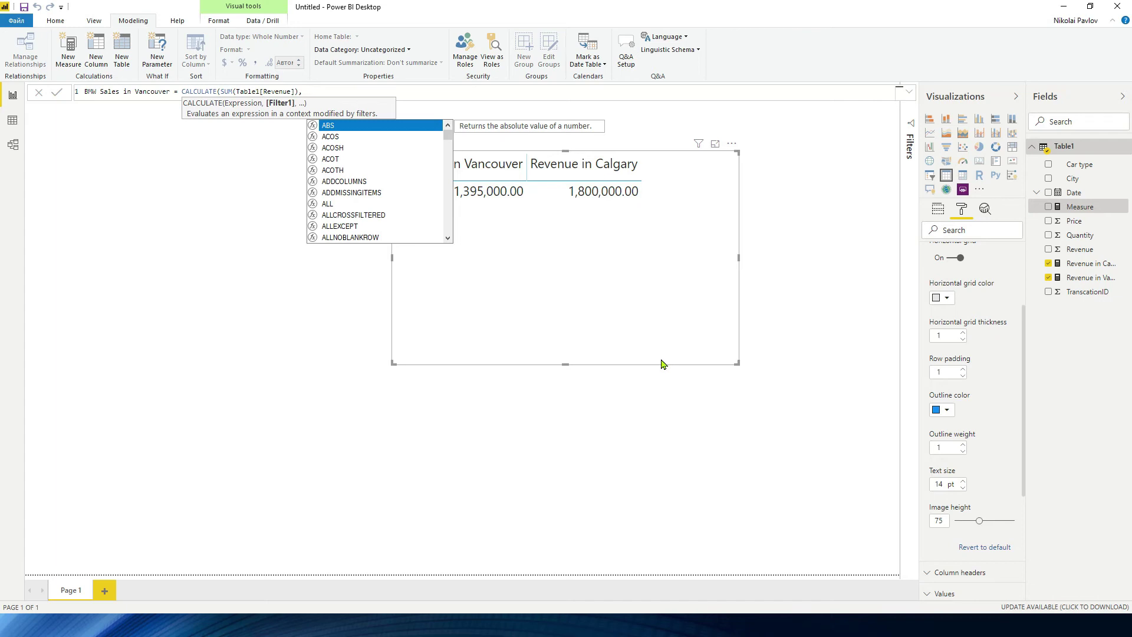
Step: Complete the BMW Sales in Vancouver measure with the filters Table1[Car type] = "BMW" and Table1[City] = "Vancouver"
{"action": "type", "text": "Table1[Car type]"}
{"action": "key", "text": "Tab"}
{"action": "type", "text": "= \"BMW\""}
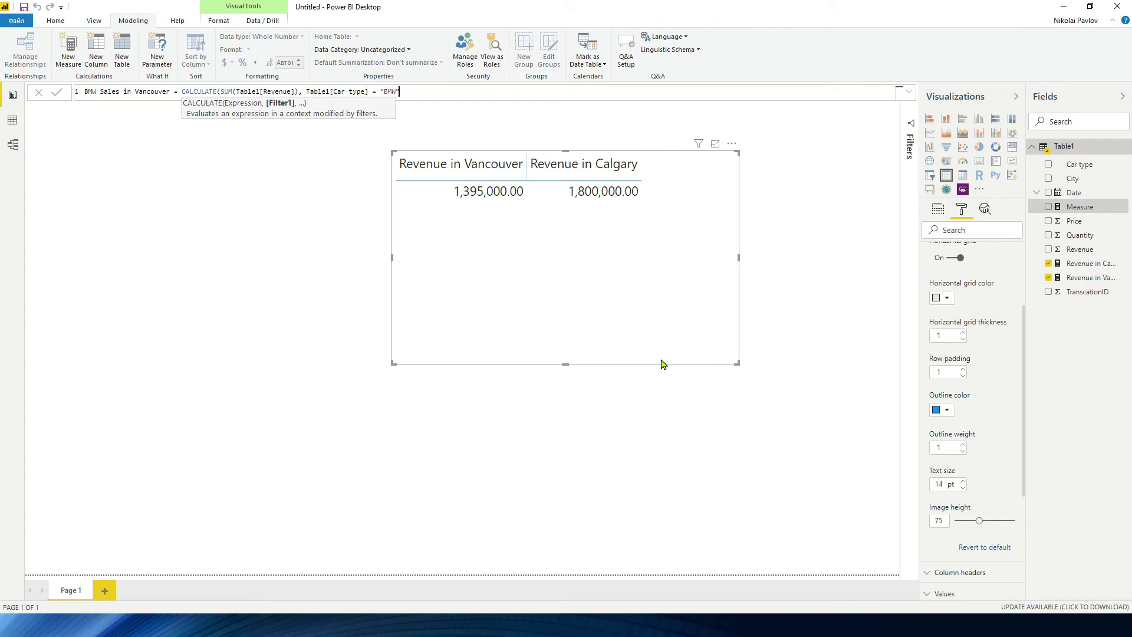
{"action": "type", "text": ", "}
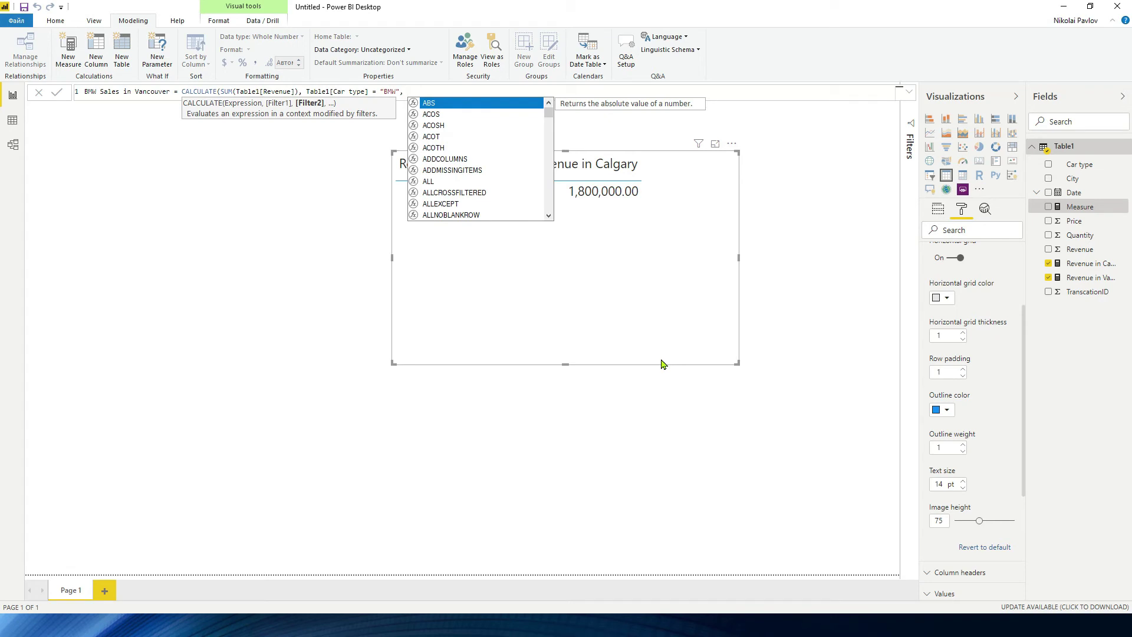
{"action": "type", "text": "Table1[City]"}
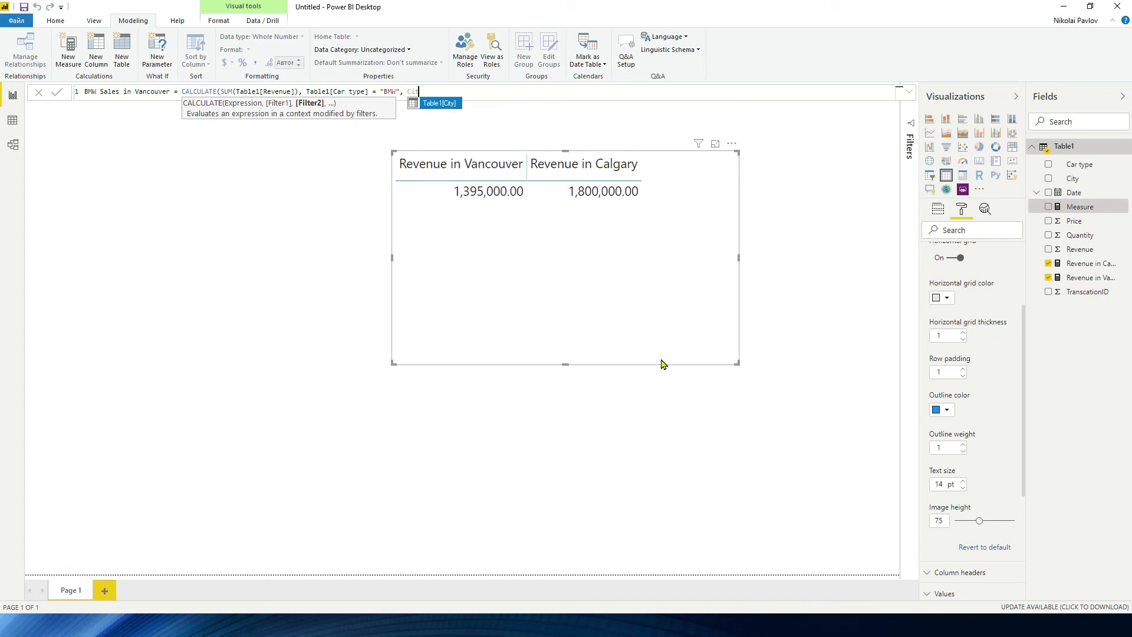
{"action": "type", "text": " = \""}
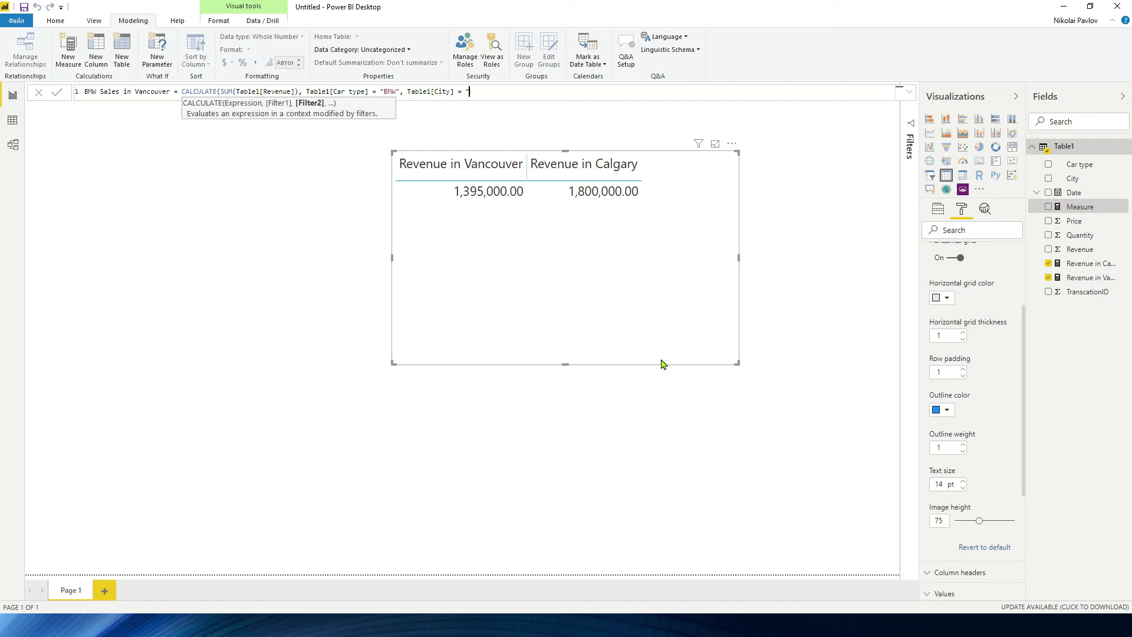
{"action": "type", "text": "Vancouver\")"}
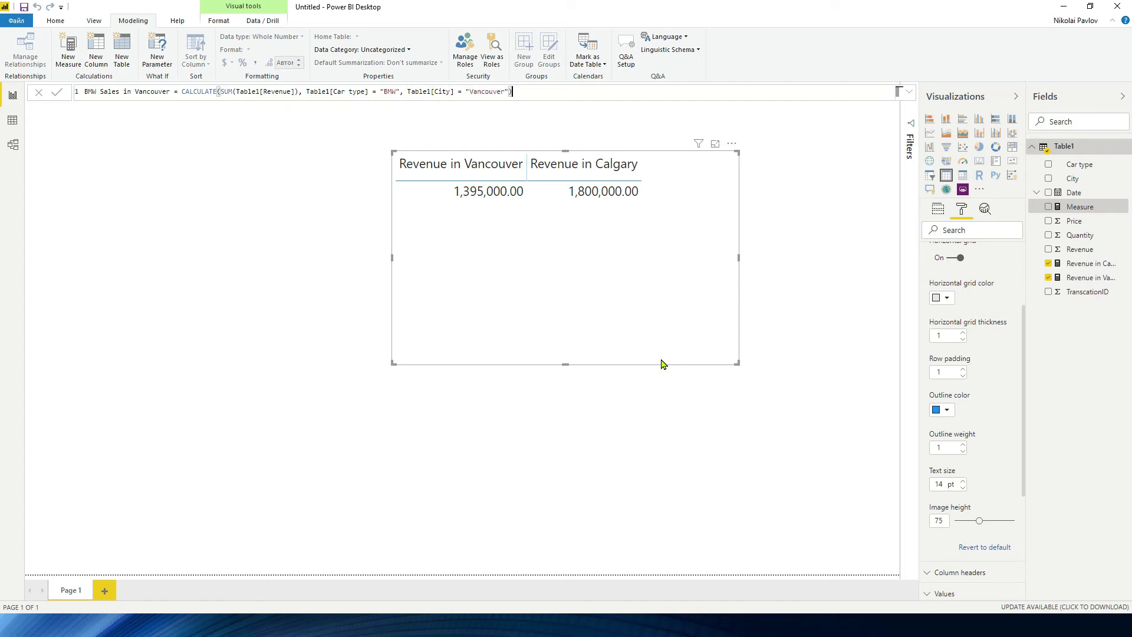
{"action": "key", "text": "Return"}
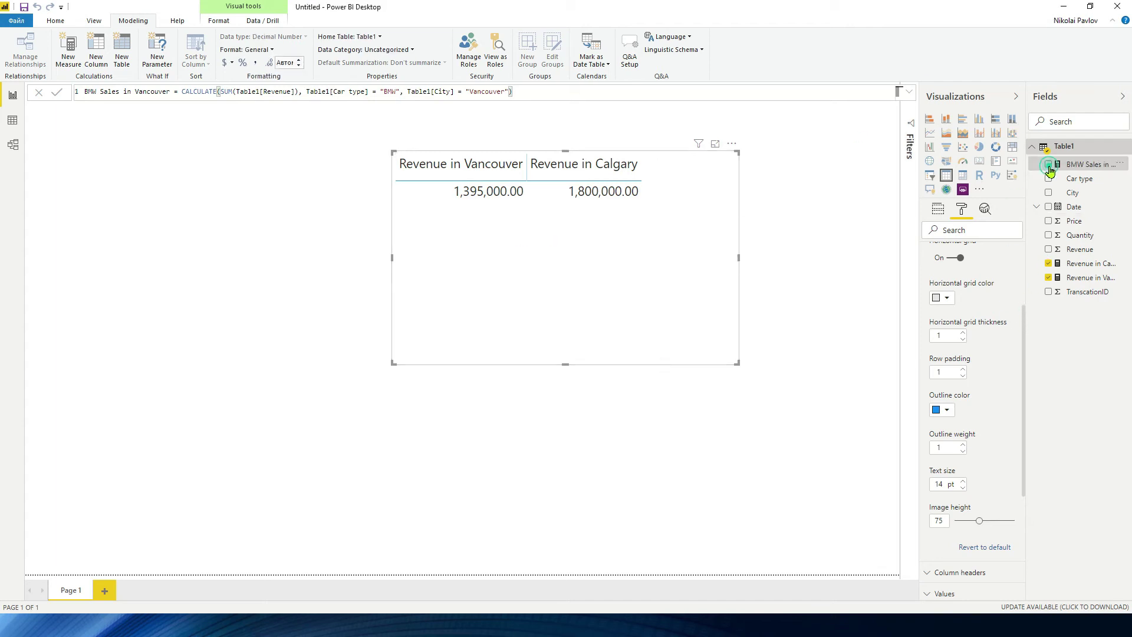
Step: Add BMW Sales in Vancouver to the table visual and widen the visual to fit the new column
{"action": "left_click", "coordinate": [1048, 165]}
{"action": "left_click_drag", "start_coordinate": [739, 257], "coordinate": [865, 256]}
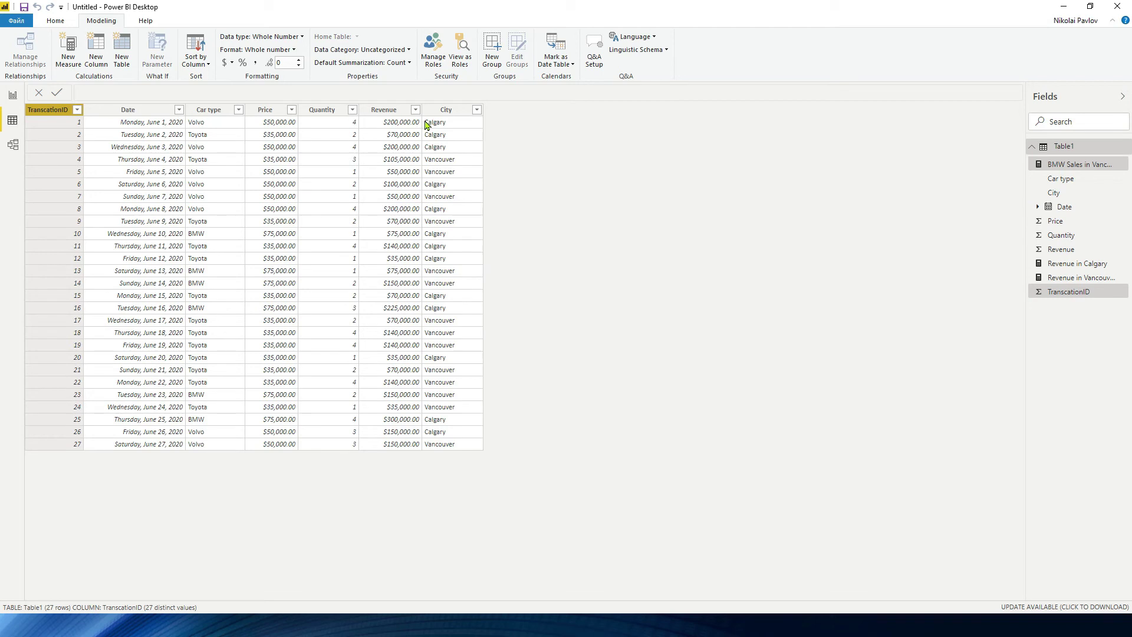
Step: Filter the Car type column in the data view to show only BMW rows
{"action": "left_click", "coordinate": [393, 112]}
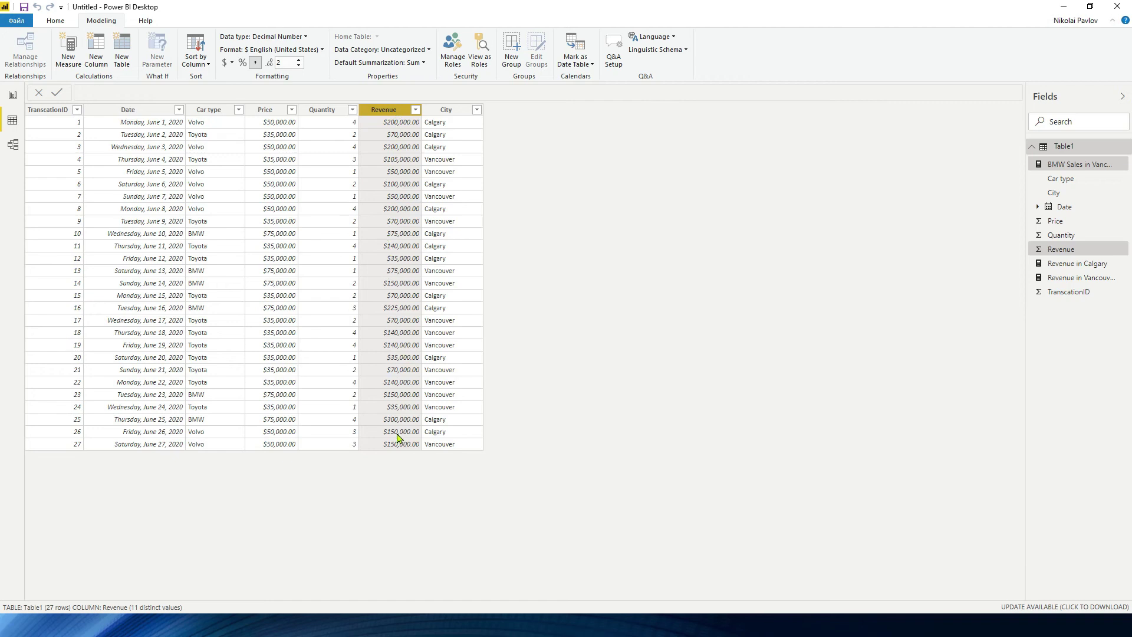
{"action": "left_click", "coordinate": [239, 111]}
{"action": "left_click", "coordinate": [274, 231]}
{"action": "left_click", "coordinate": [287, 240]}
{"action": "left_click", "coordinate": [348, 280]}
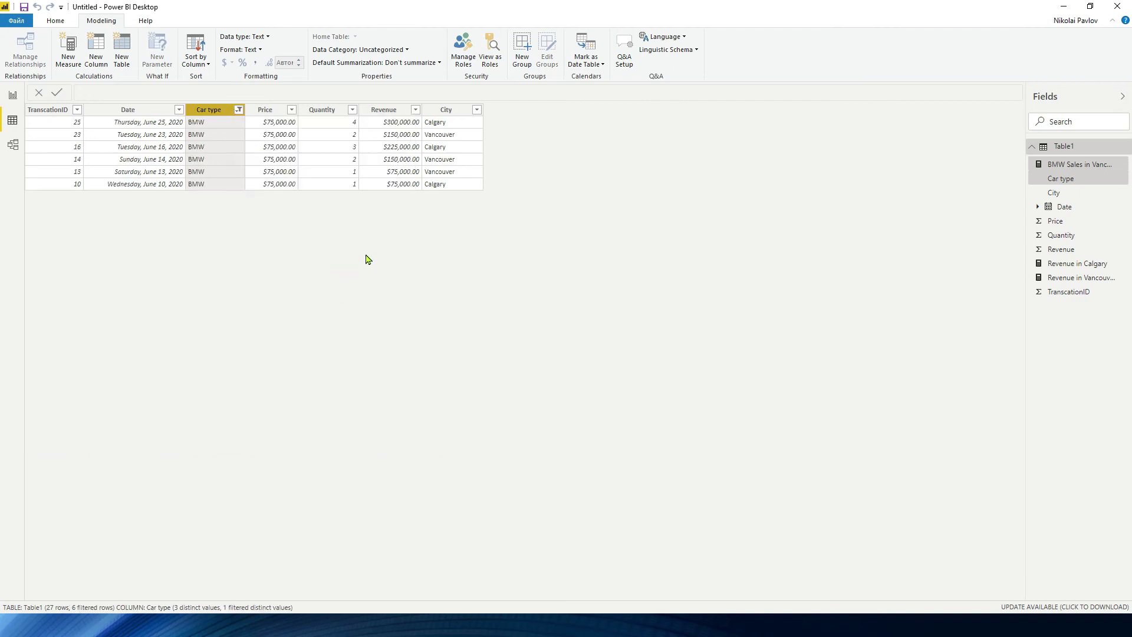
Step: Filter the City column to show only Vancouver rows
{"action": "left_click", "coordinate": [477, 109]}
{"action": "left_click", "coordinate": [517, 230]}
{"action": "left_click", "coordinate": [522, 251]}
{"action": "left_click", "coordinate": [587, 270]}
Step: Check the Revenue values of the filtered rows against the BMW Sales in Vancouver figure in the report table
{"action": "left_click", "coordinate": [395, 122]}
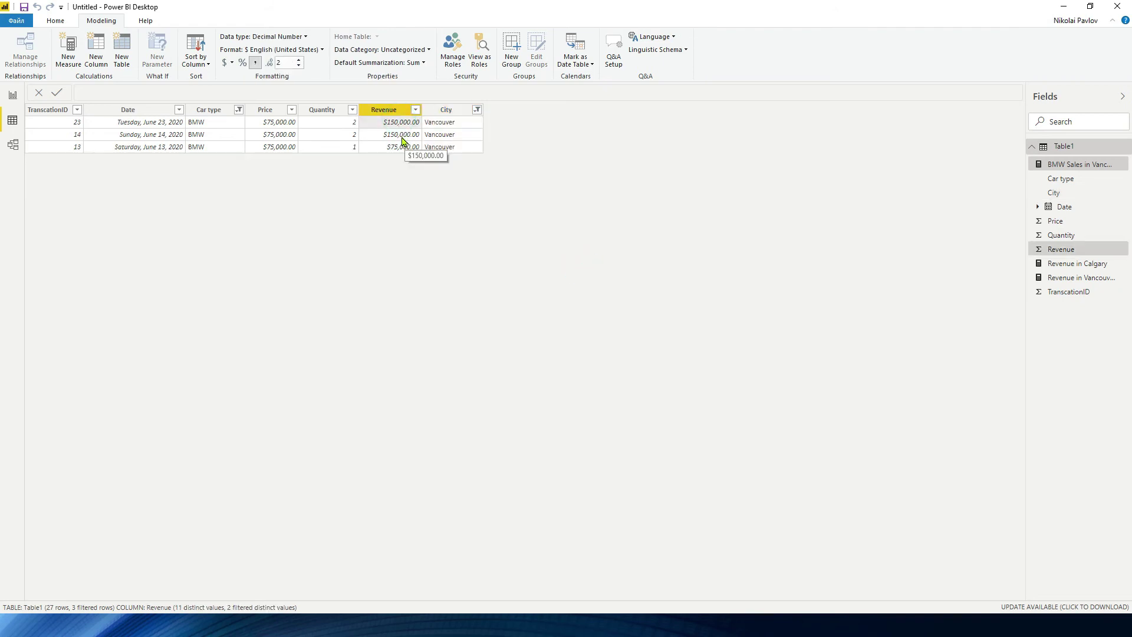
{"action": "left_click", "coordinate": [12, 95]}
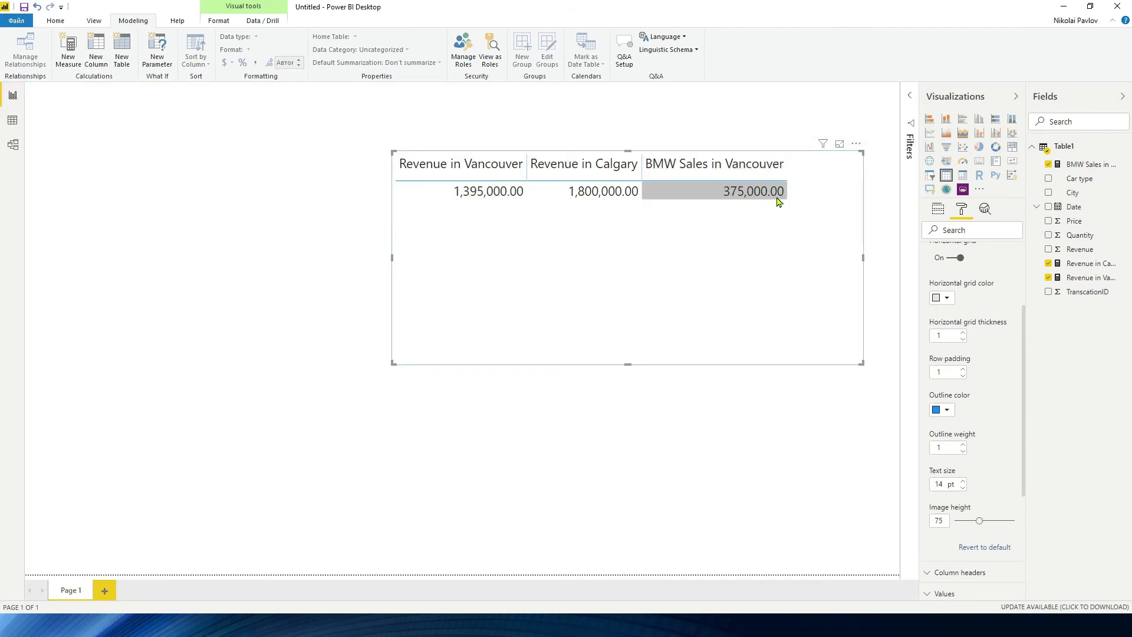
{"action": "left_click", "coordinate": [663, 267]}
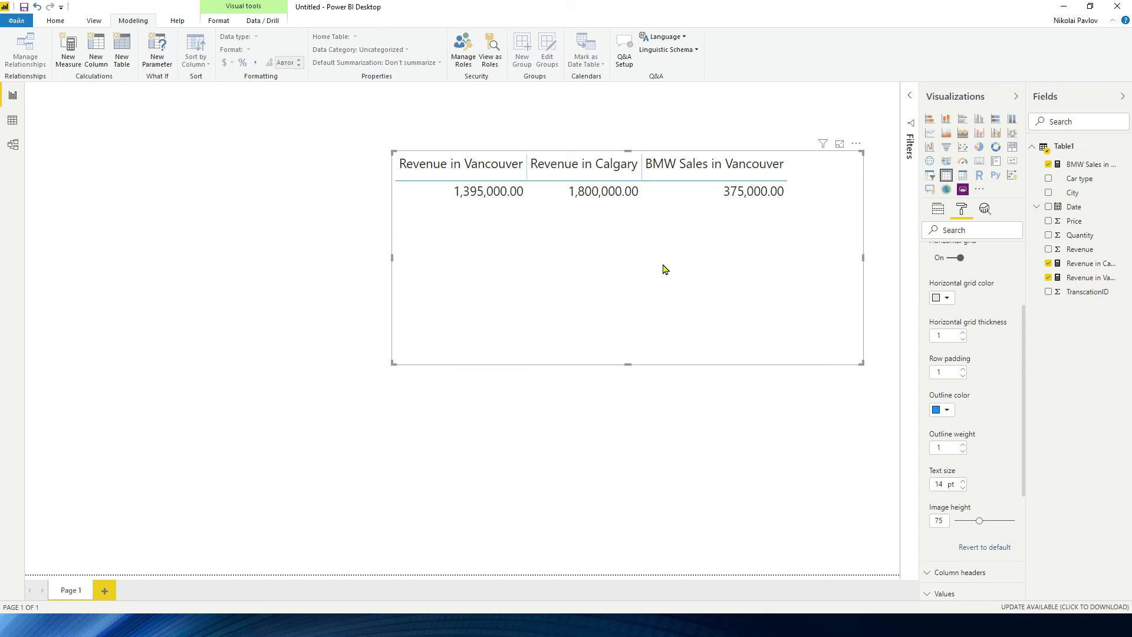
Step: Create a new measure named Sum of Revenue with the formula SUM(Table1[Revenue])
{"action": "left_click", "coordinate": [69, 43]}
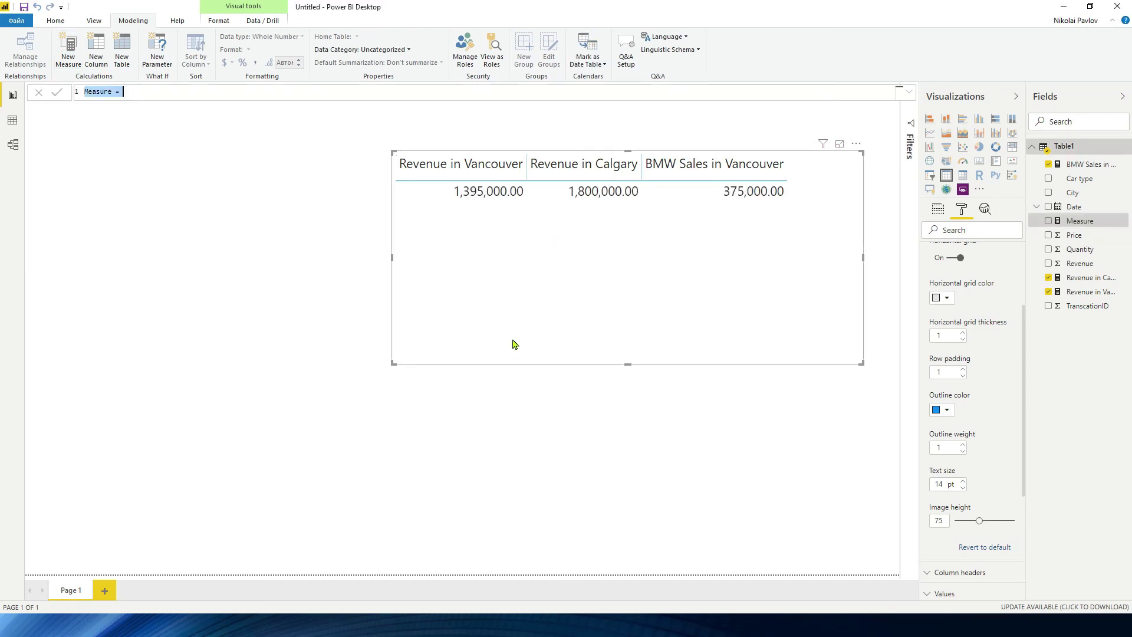
{"action": "type", "text": "Sum of Revenue ="}
{"action": "type", "text": "sum"}
{"action": "key", "text": "Tab"}
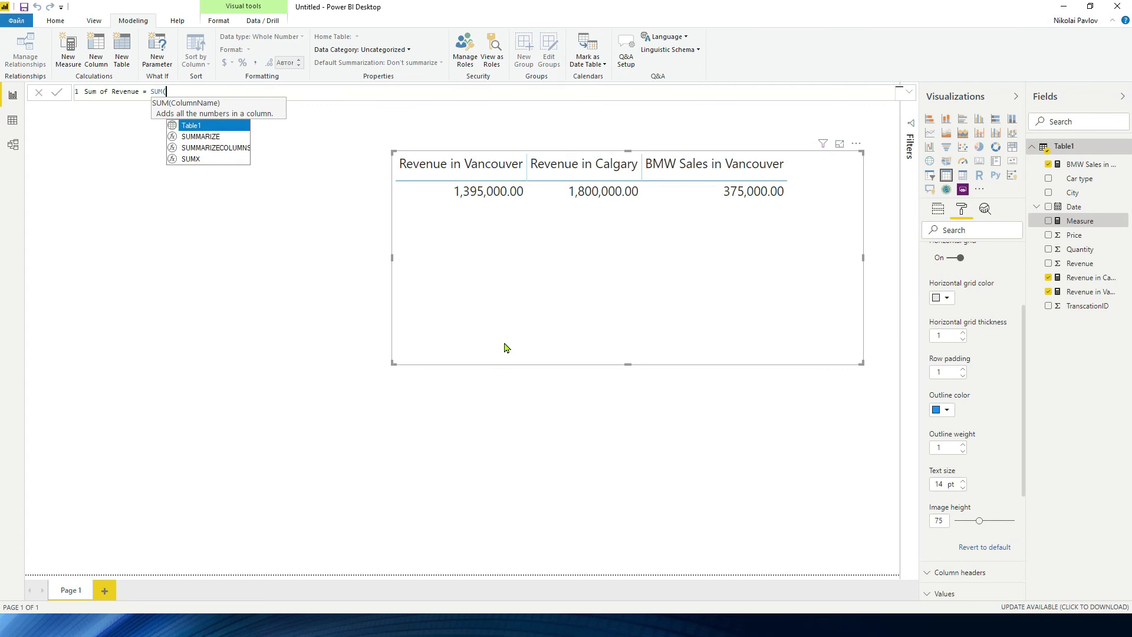
{"action": "key", "text": "Down"}
{"action": "key", "text": "Down"}
{"action": "key", "text": "Down"}
{"action": "key", "text": "Down"}
{"action": "key", "text": "Down"}
{"action": "key", "text": "Down"}
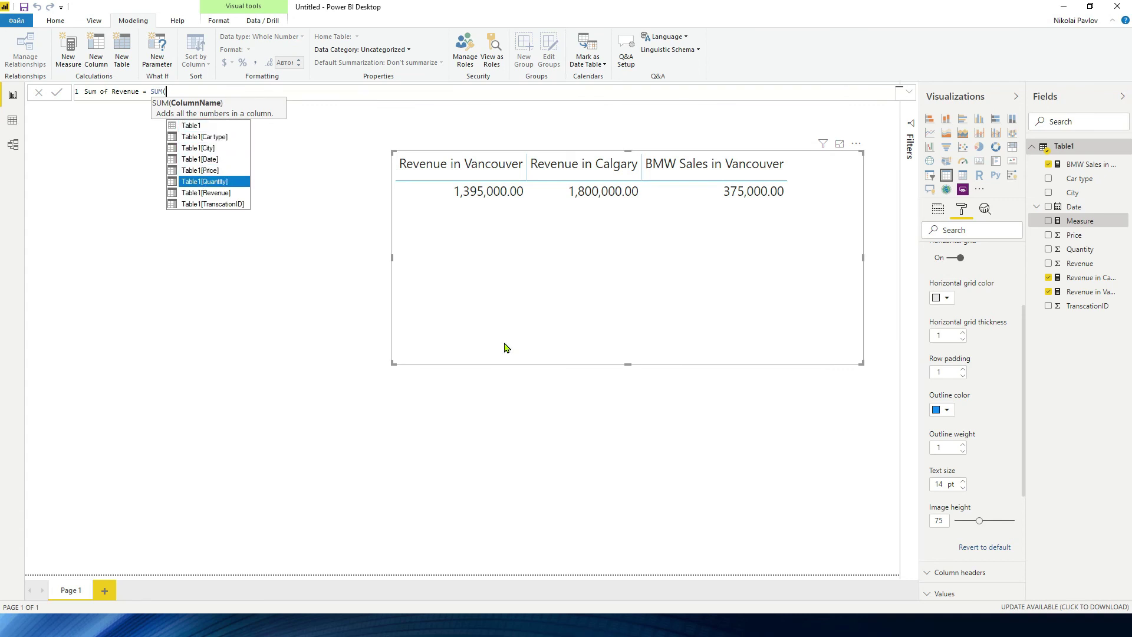
{"action": "key", "text": "Tab"}
{"action": "type", "text": ")"}
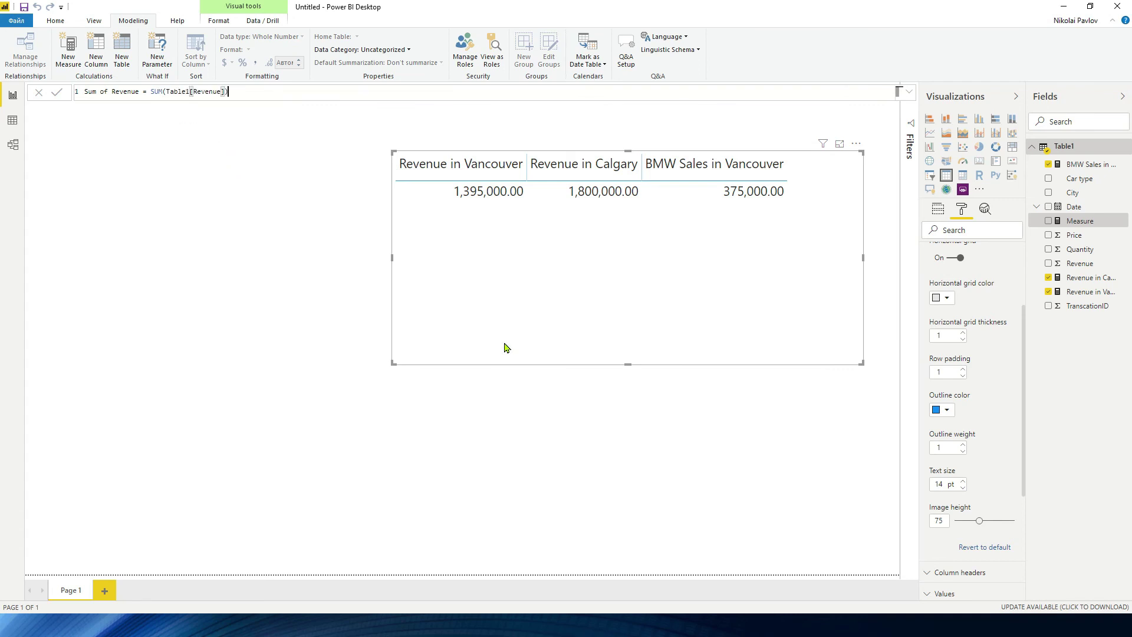
{"action": "key", "text": "Return"}
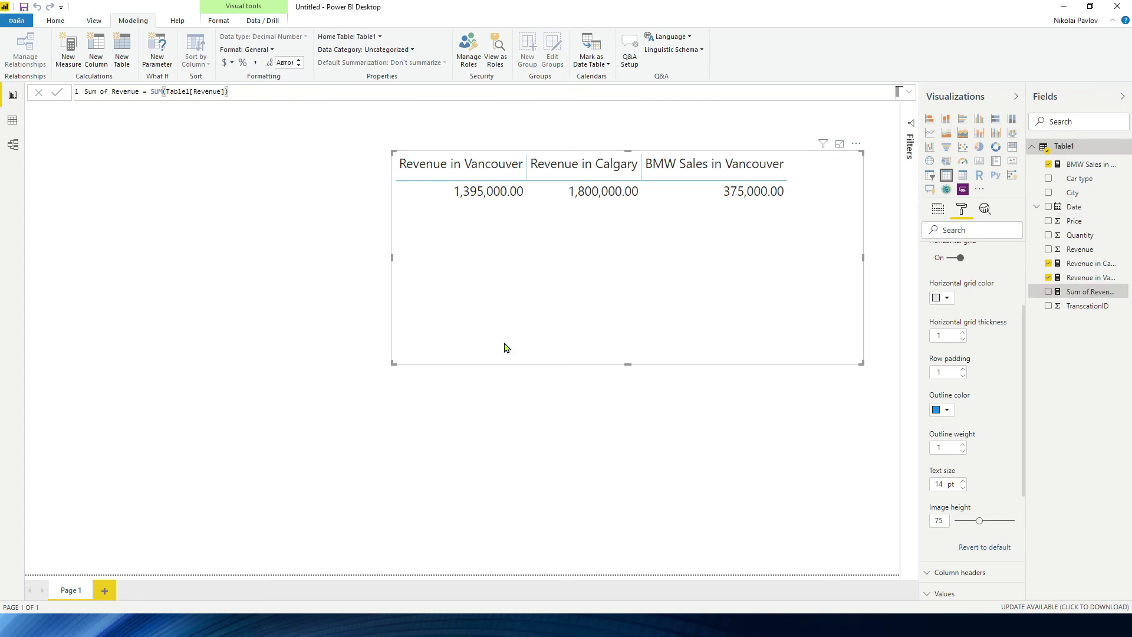
Step: Add Sum of Revenue to the table visual and widen the visual so the whole column fits
{"action": "left_click", "coordinate": [1049, 292]}
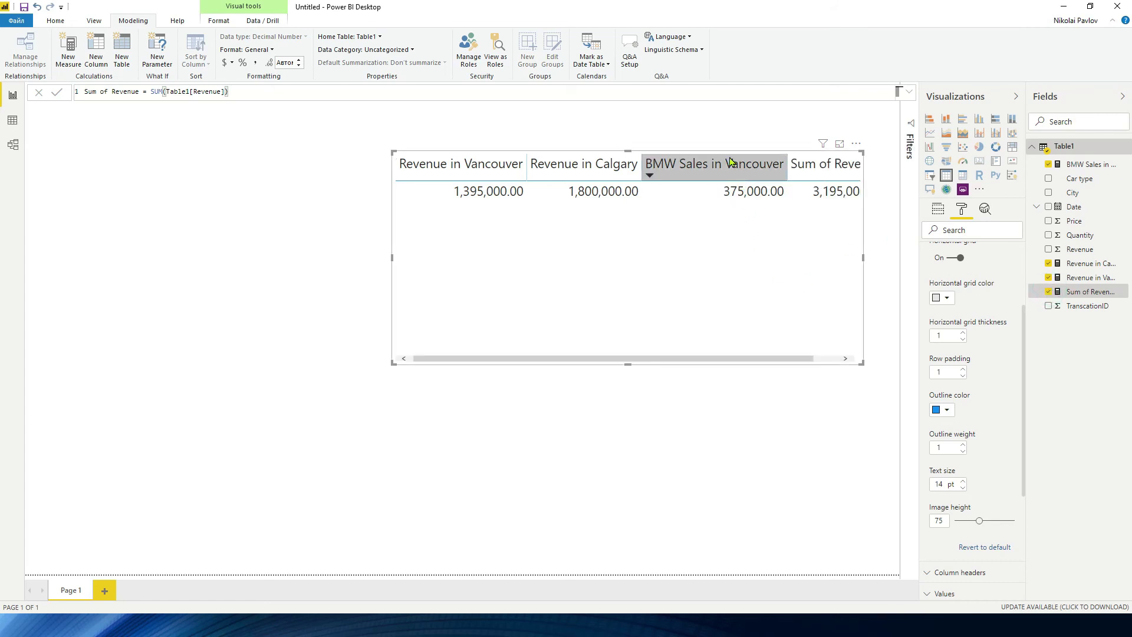
{"action": "left_click_drag", "start_coordinate": [392, 264], "coordinate": [227, 260]}
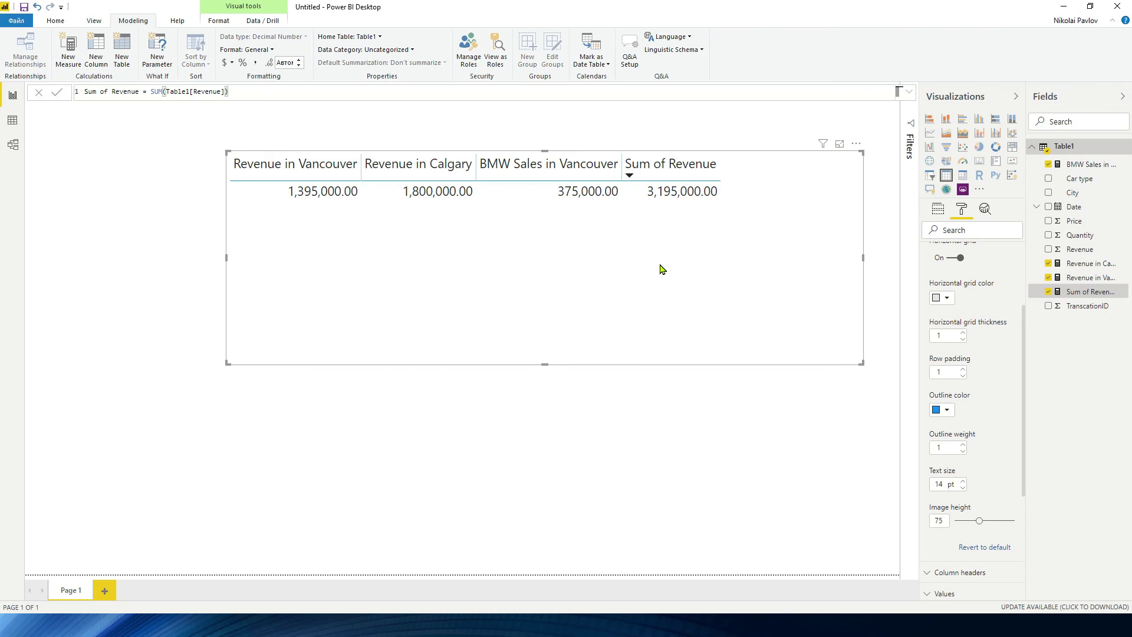
Step: Create a new measure named BMW Sales in Calgary with CALCULATE, using the [Sum of Revenue] measure as its expression argument
{"action": "left_click", "coordinate": [69, 50]}
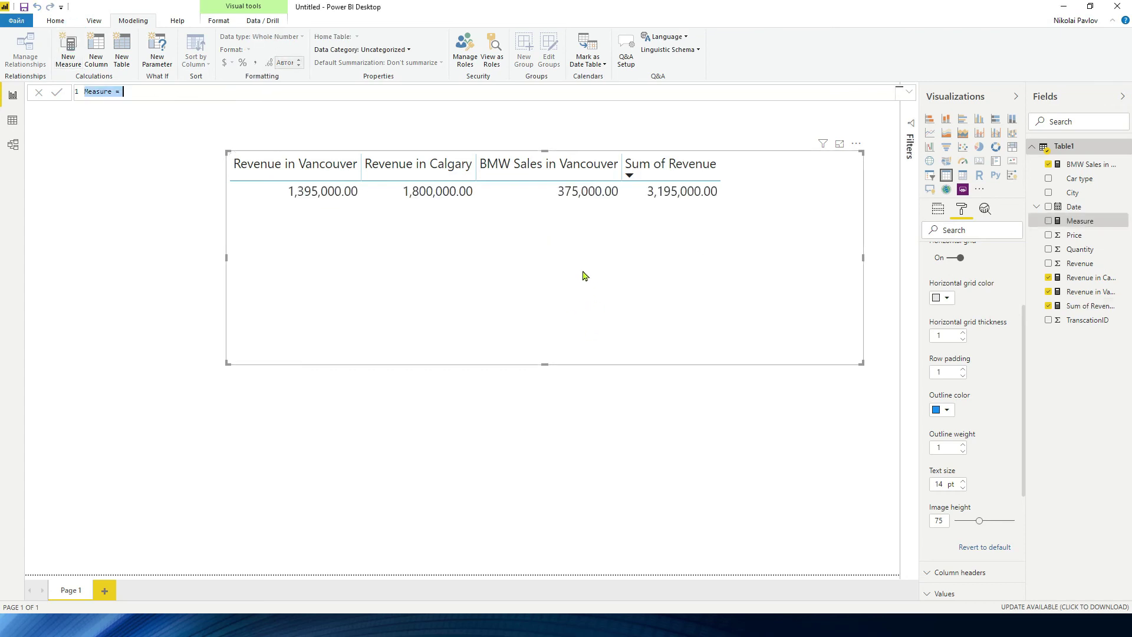
{"action": "type", "text": "BMW Sales in Calgary = calc"}
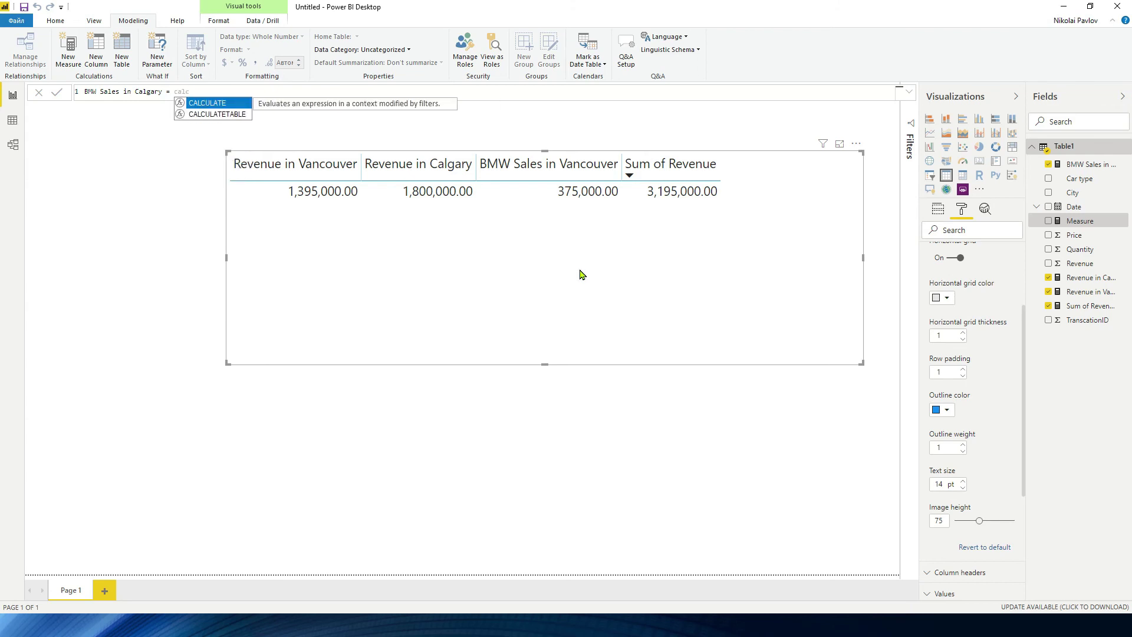
{"action": "key", "text": "Tab"}
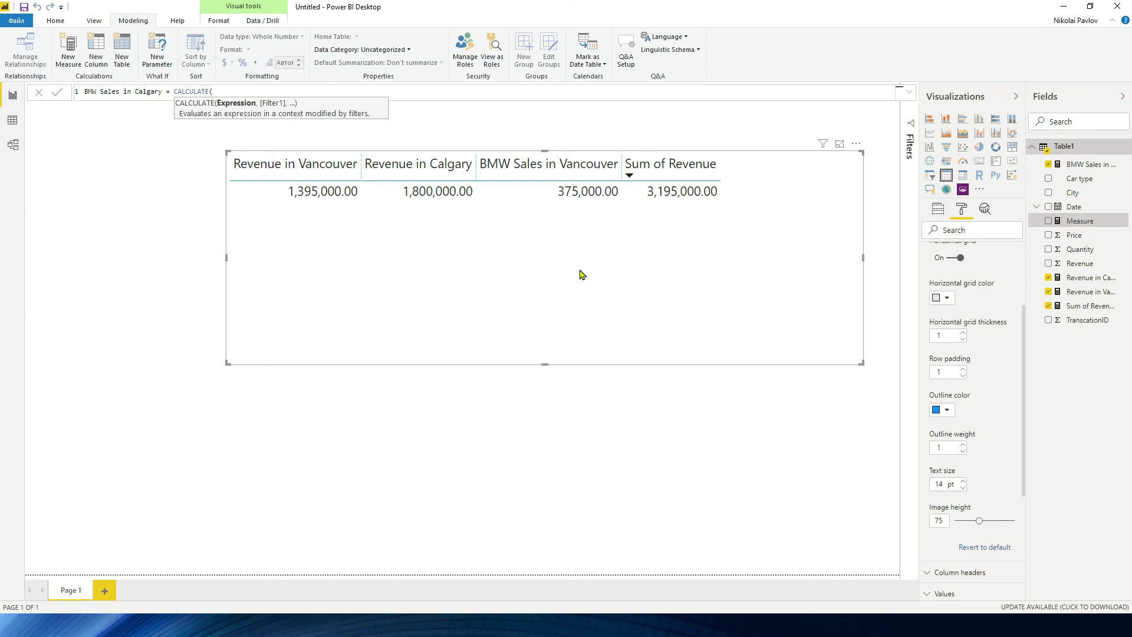
{"action": "type", "text": "sum"}
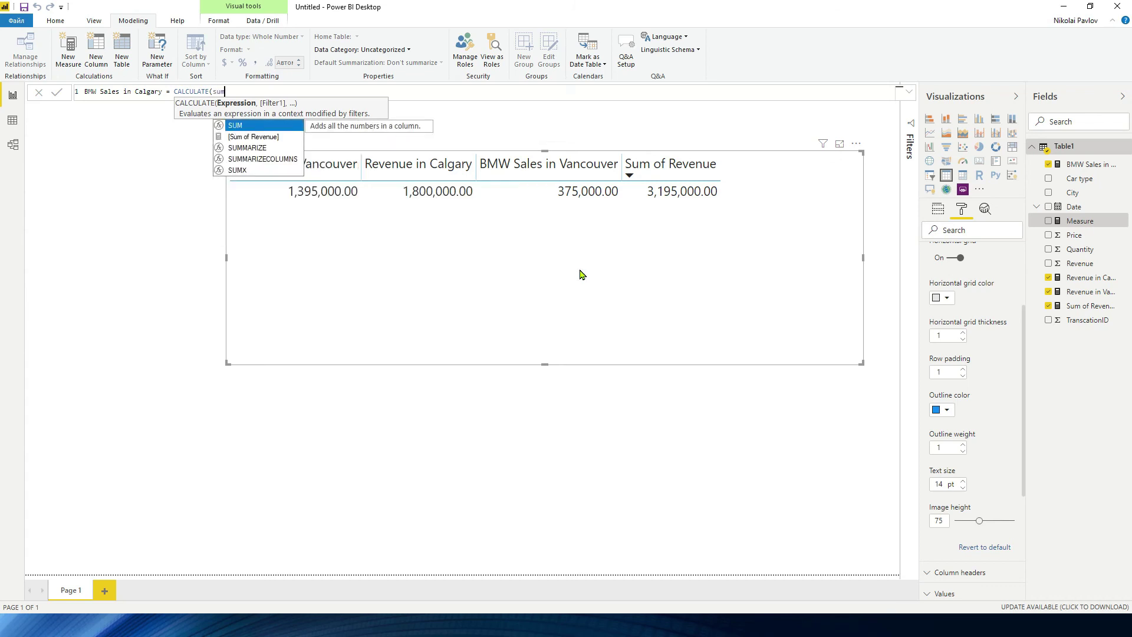
{"action": "key", "text": "Down"}
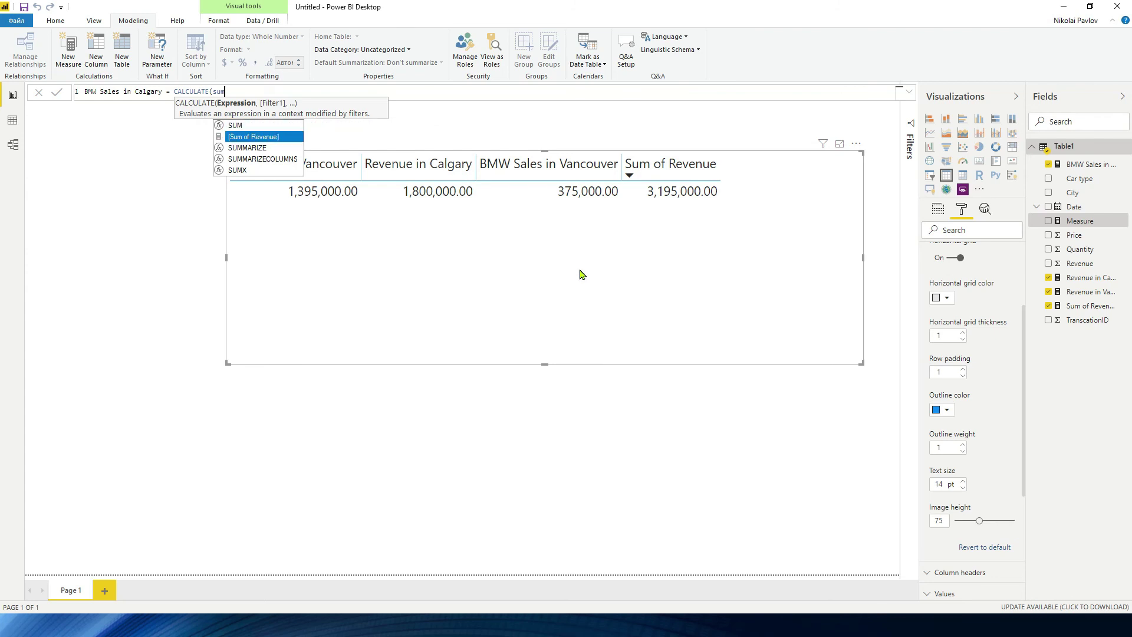
{"action": "key", "text": "Tab"}
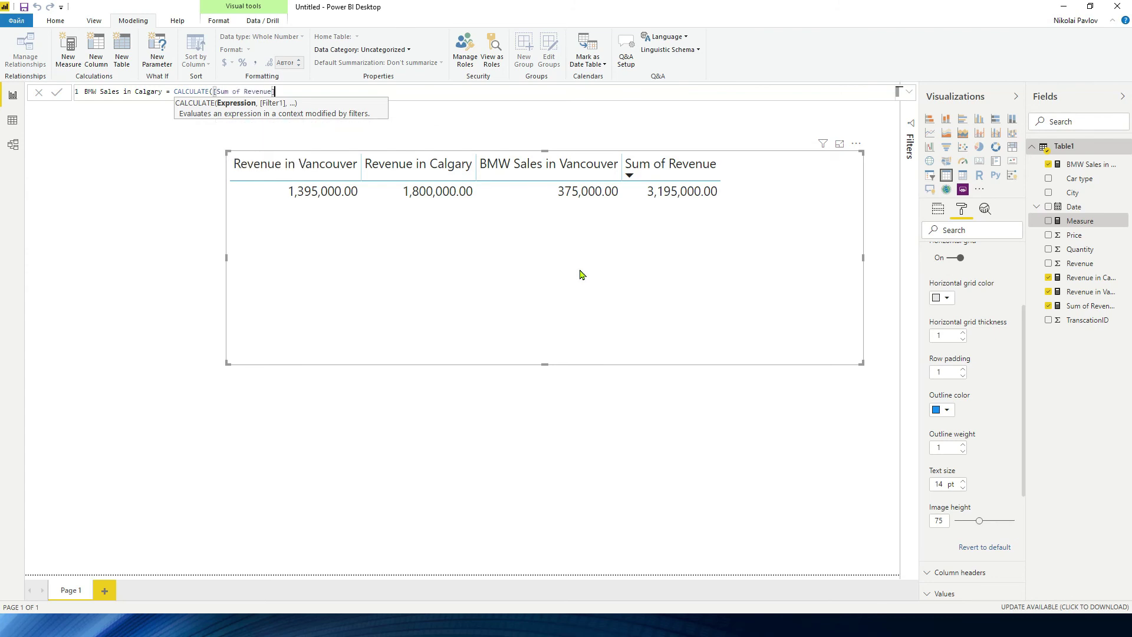
{"action": "type", "text": ","}
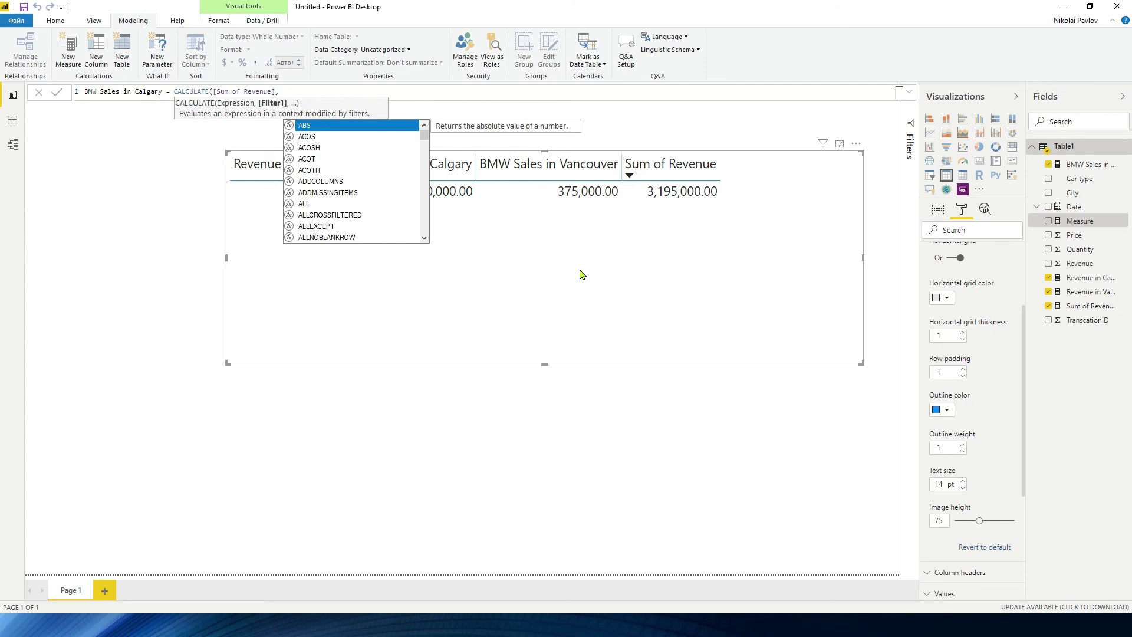
Step: Complete the BMW Sales in Calgary measure with the filters Table1[Car type] = "BMW" and Table1[City] = "Calgary"
{"action": "type", "text": "car"}
{"action": "key", "text": "Tab"}
{"action": "type", "text": "="}
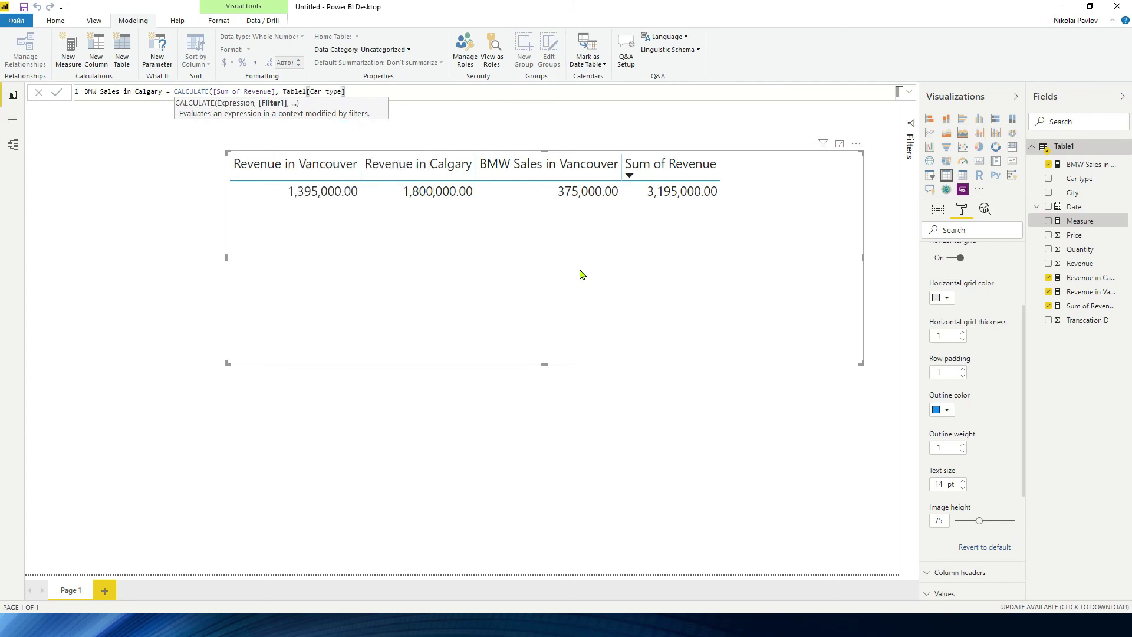
{"action": "type", "text": " \"BMW\""}
{"action": "type", "text": ", city"}
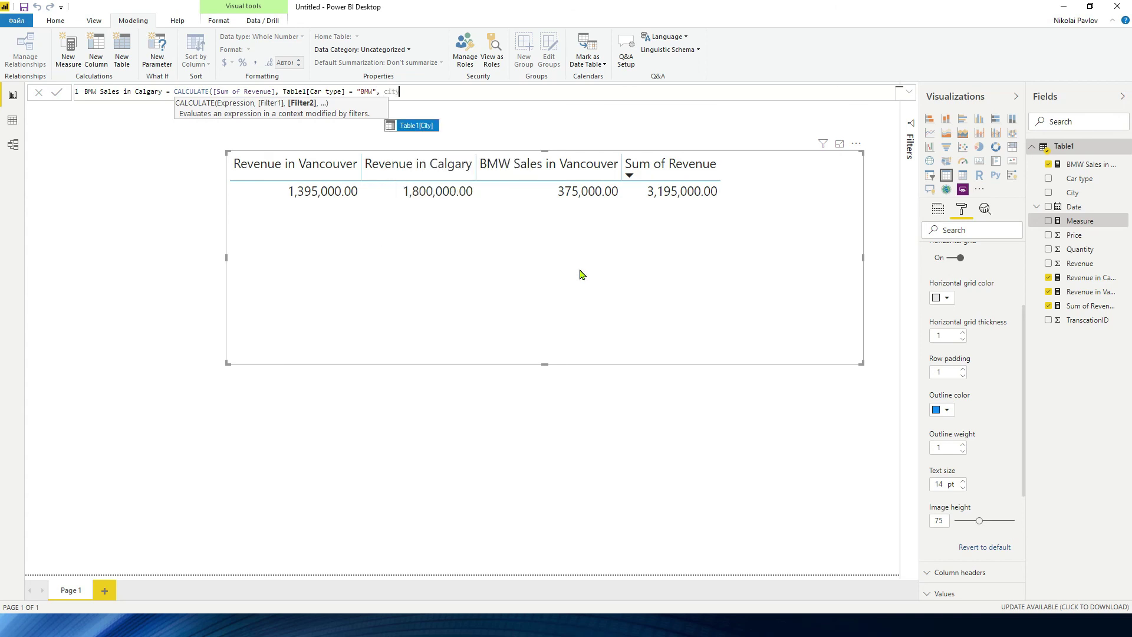
{"action": "key", "text": "Tab"}
{"action": "type", "text": "="}
{"action": "type", "text": " \"Cal"}
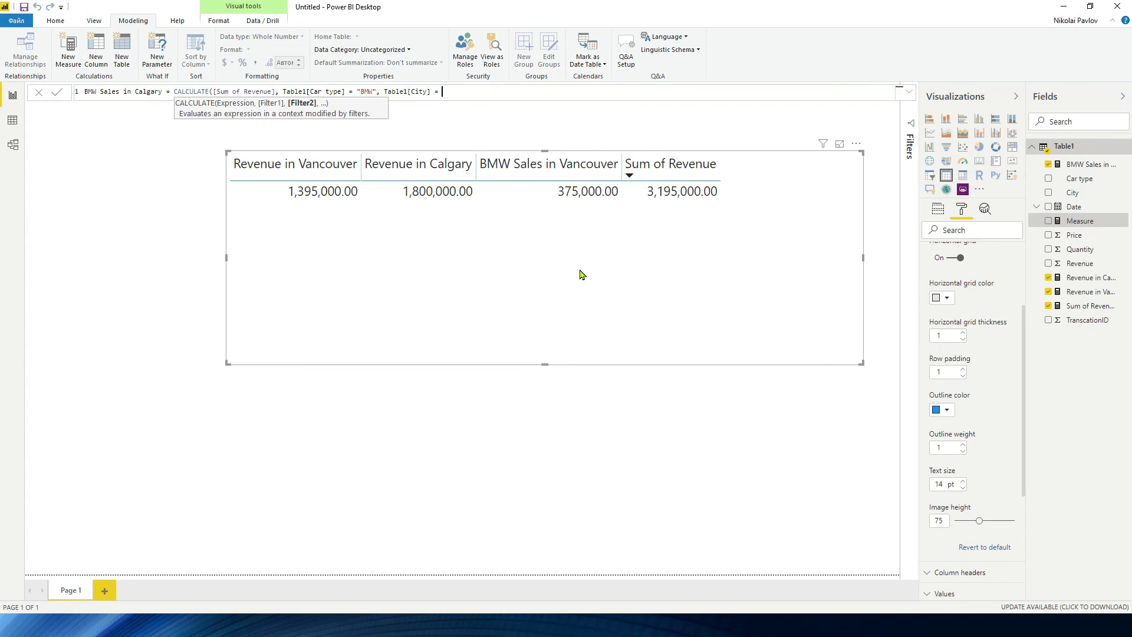
{"action": "type", "text": "gary\")"}
{"action": "key", "text": "Return"}
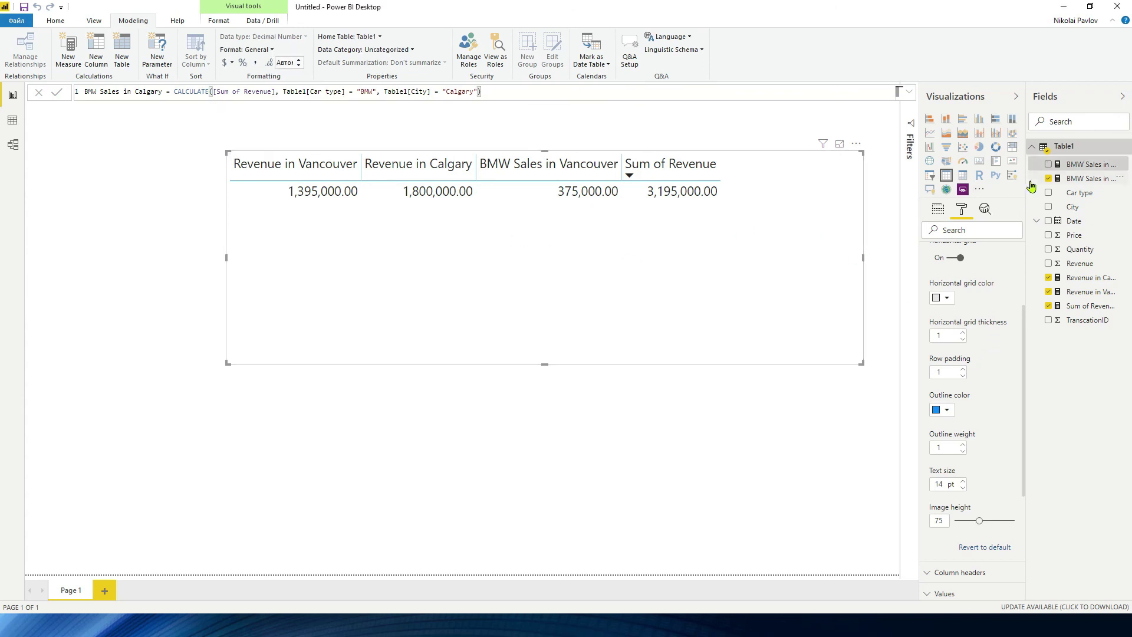
Step: Add BMW Sales in Calgary to the table visual and examine the [Sum of Revenue] argument in its formula
{"action": "left_click", "coordinate": [1048, 165]}
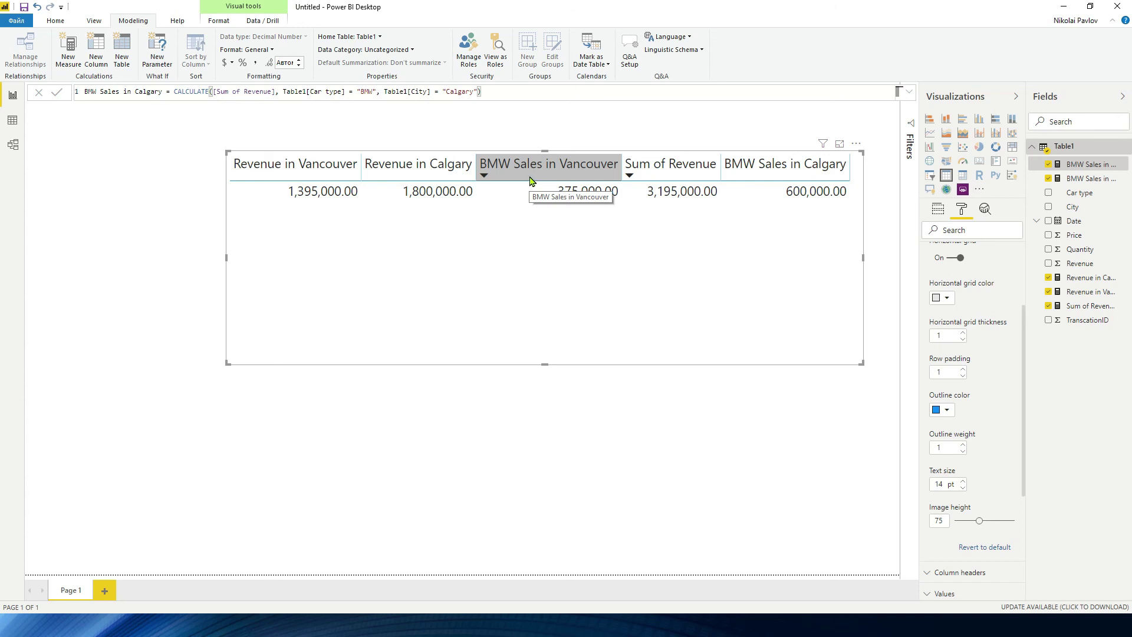
{"action": "left_click", "coordinate": [216, 93]}
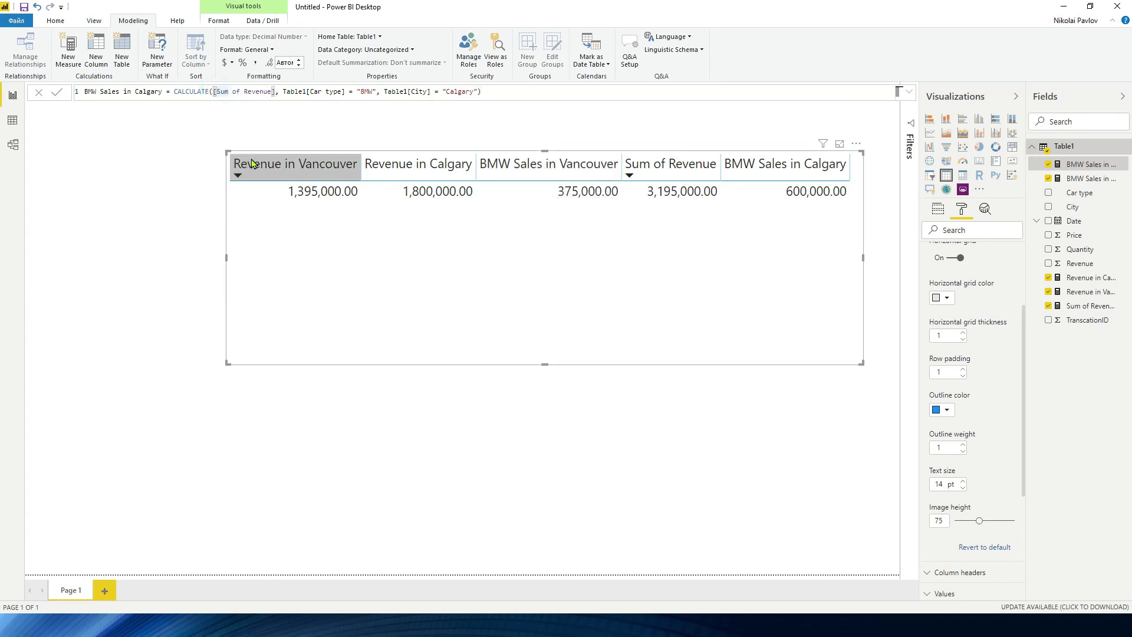